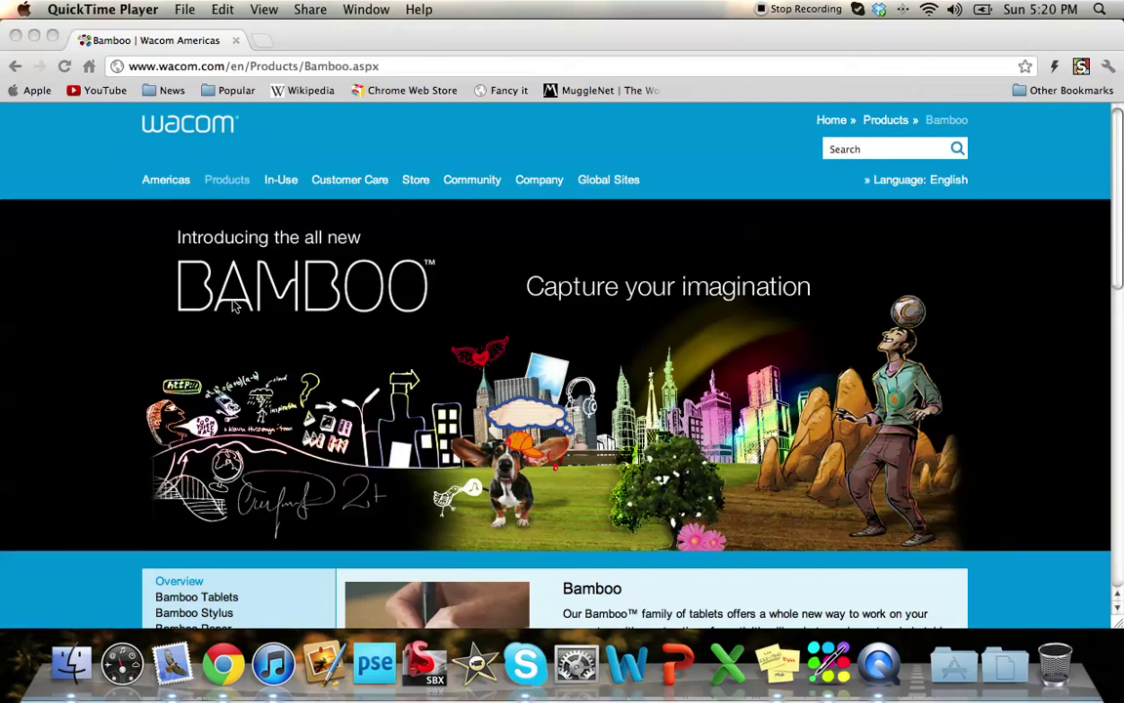
# Step: Focus Chrome and close the Bamboo | Wacom Americas product page to reveal the desktop
pyautogui.click(1120, 143)
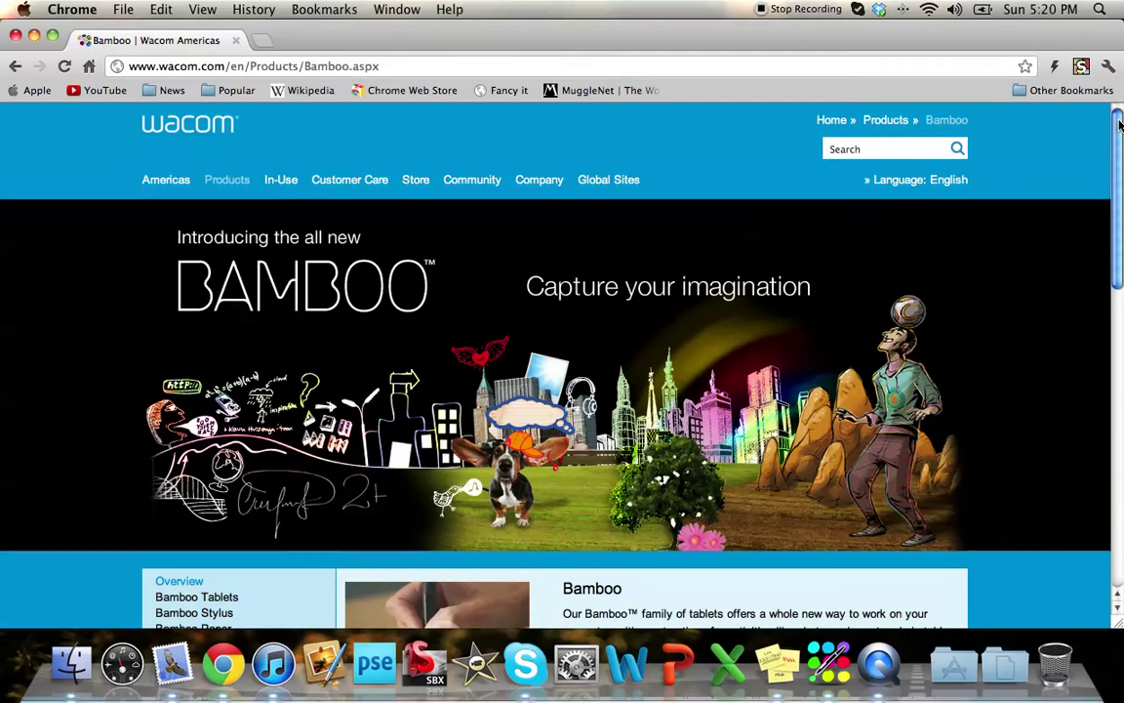
pyautogui.moveTo(1120, 124)
pyautogui.mouseDown()
pyautogui.moveTo(1104, 452)
pyautogui.moveTo(1099, 118)
pyautogui.mouseUp()
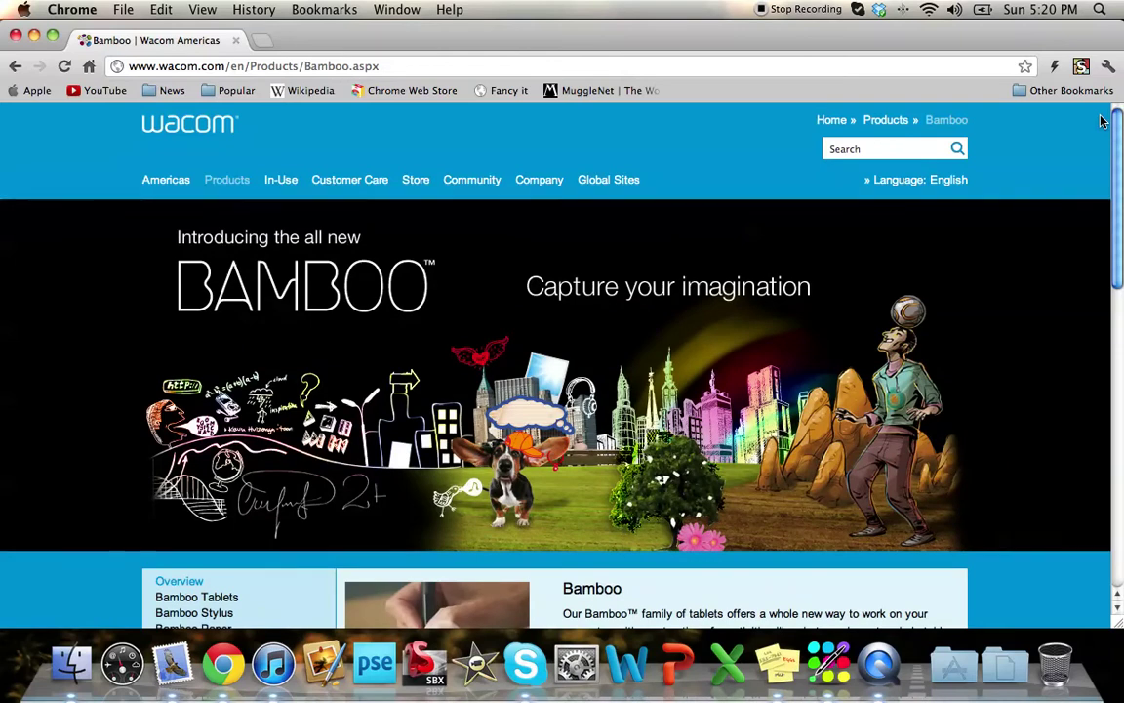
# Step: Close the Wacom Bamboo page and launch Pixelmator from the Dock
pyautogui.click(235, 40)
pyautogui.click(847, 144)
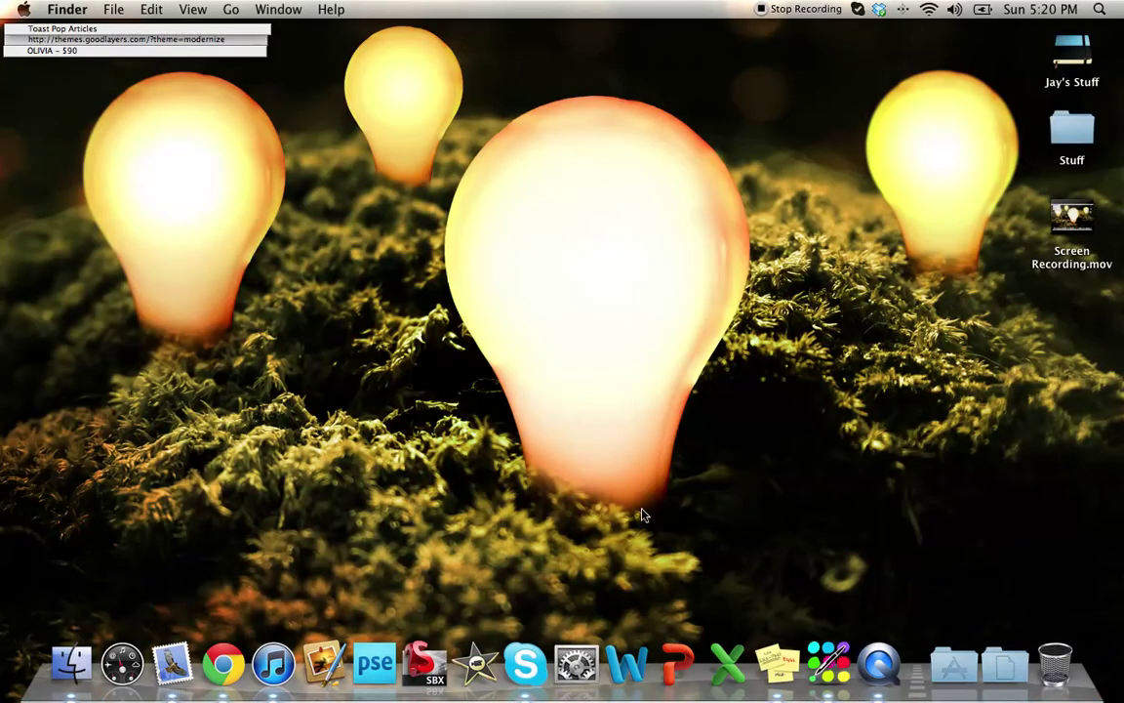
pyautogui.click(332, 664)
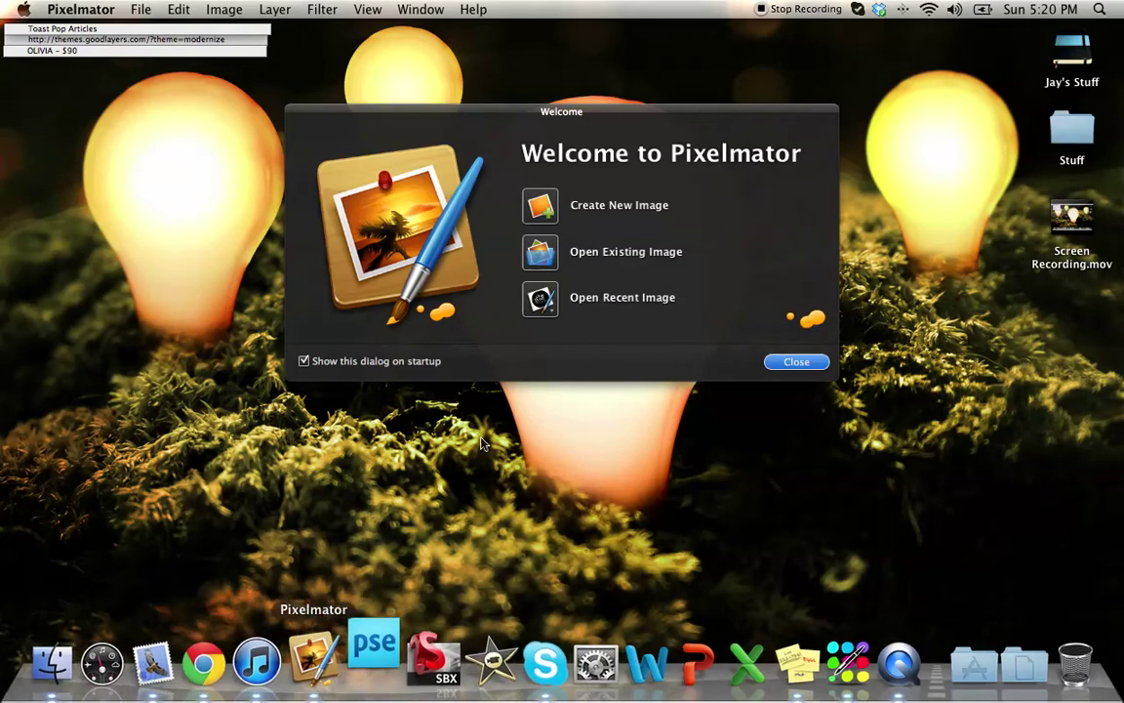
# Step: Create a new blank image 500 pixels wide by 500 pixels high
pyautogui.click(542, 221)
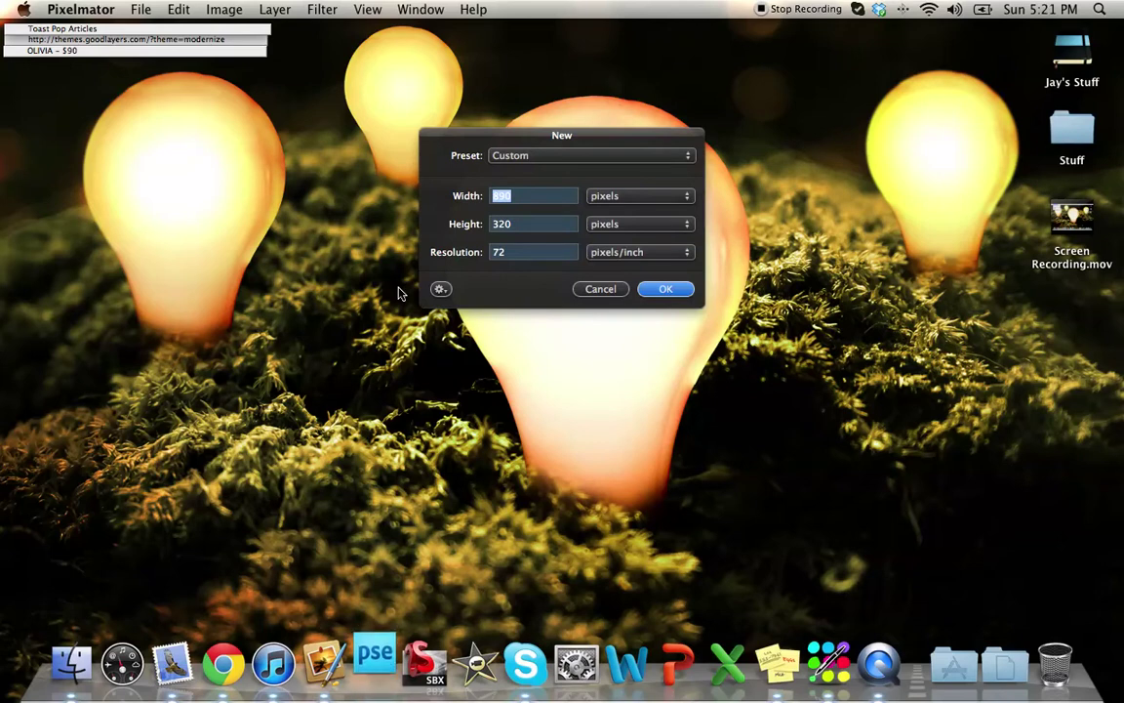
pyautogui.write('500')
pyautogui.press('Tab')
pyautogui.write('500')
pyautogui.press('Return')
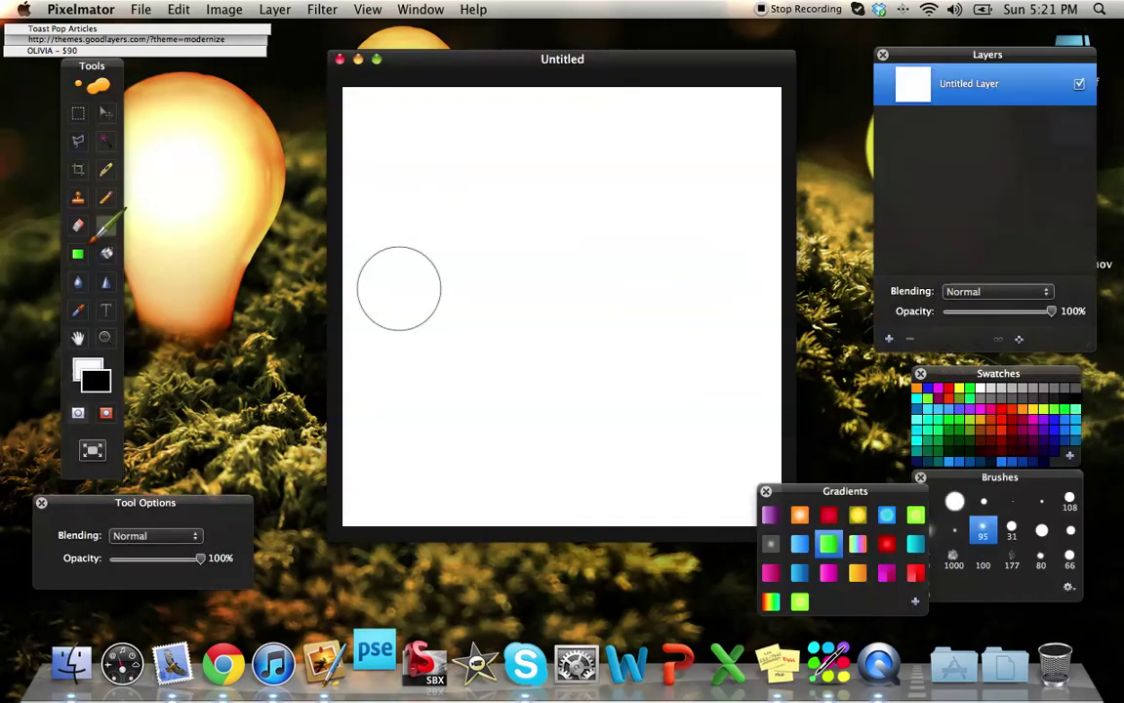
# Step: With a fine brush, handwrite Hello on the canvas and add a zigzag below it
pyautogui.click(1012, 501)
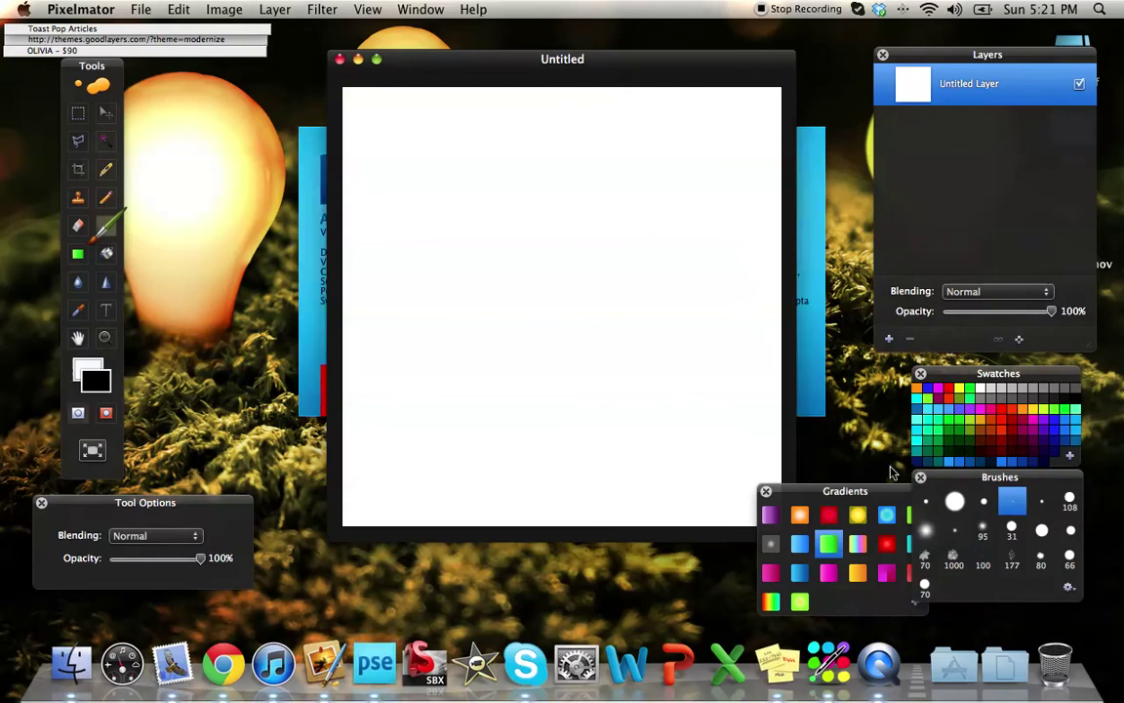
pyautogui.click(1041, 502)
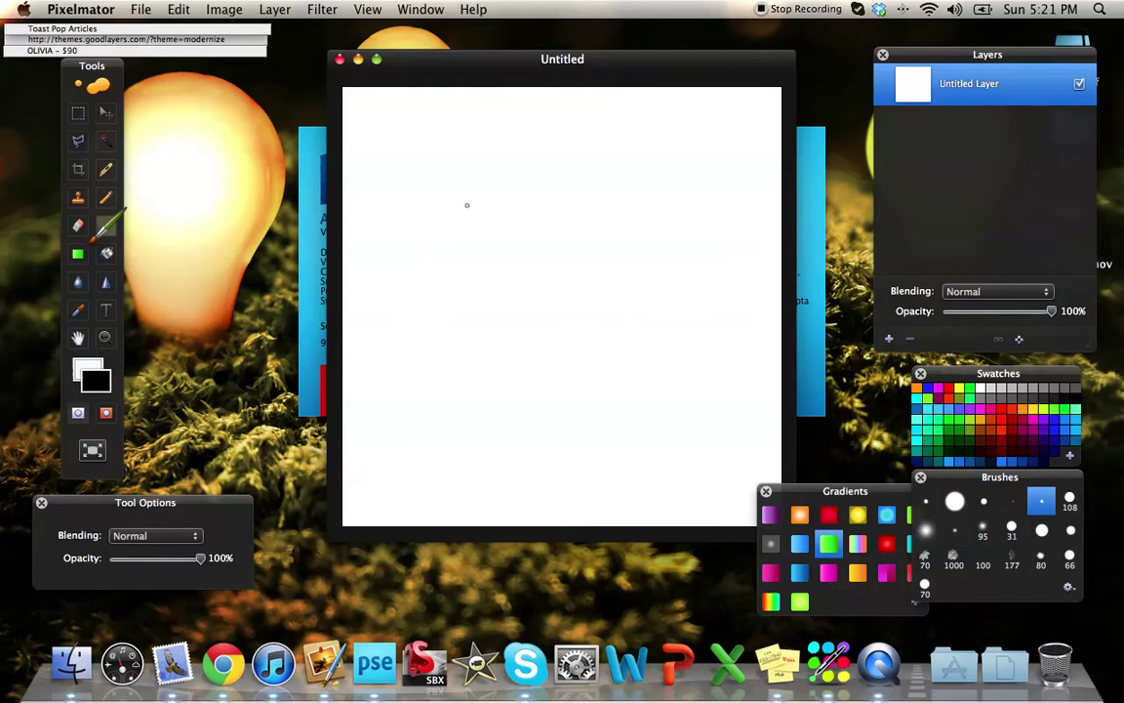
pyautogui.moveTo(425, 254); pyautogui.dragTo(442, 376)
pyautogui.moveTo(515, 216); pyautogui.dragTo(488, 365)
pyautogui.moveTo(454, 322)
pyautogui.mouseDown()
pyautogui.moveTo(633, 206)
pyautogui.moveTo(667, 281)
pyautogui.moveTo(709, 276)
pyautogui.mouseUp()
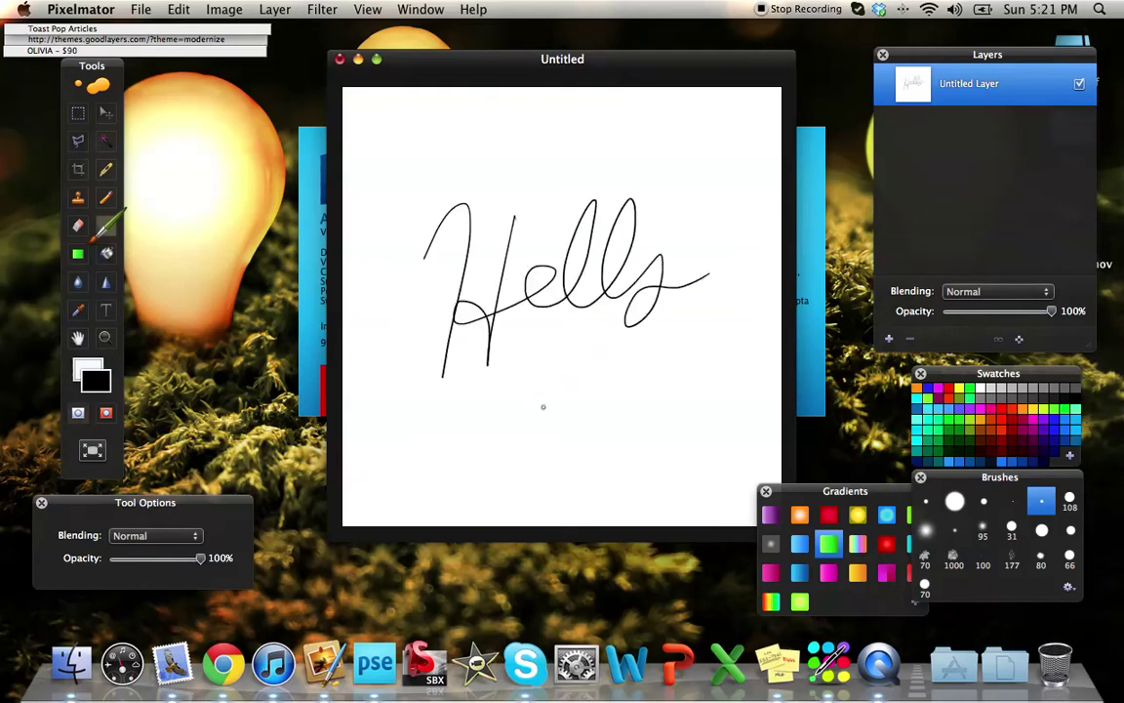
pyautogui.moveTo(571, 366)
pyautogui.mouseDown()
pyautogui.moveTo(634, 431)
pyautogui.moveTo(667, 498)
pyautogui.mouseUp()
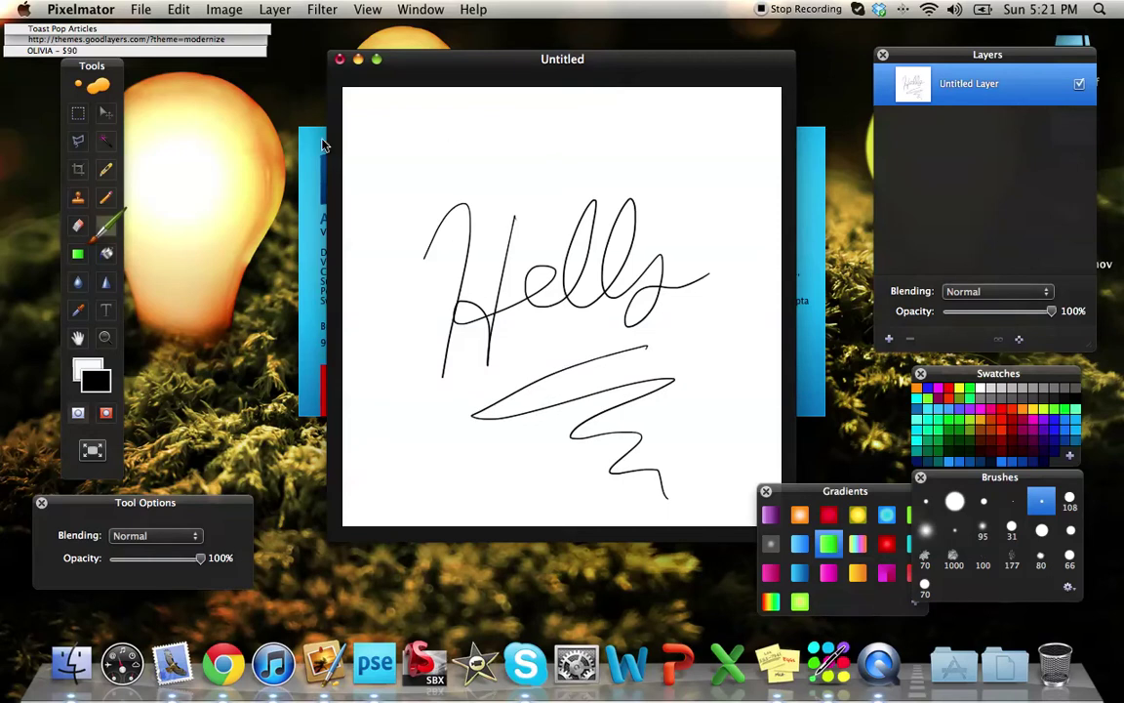
# Step: Quit Pixelmator, discarding the drawing without saving
pyautogui.click(81, 9)
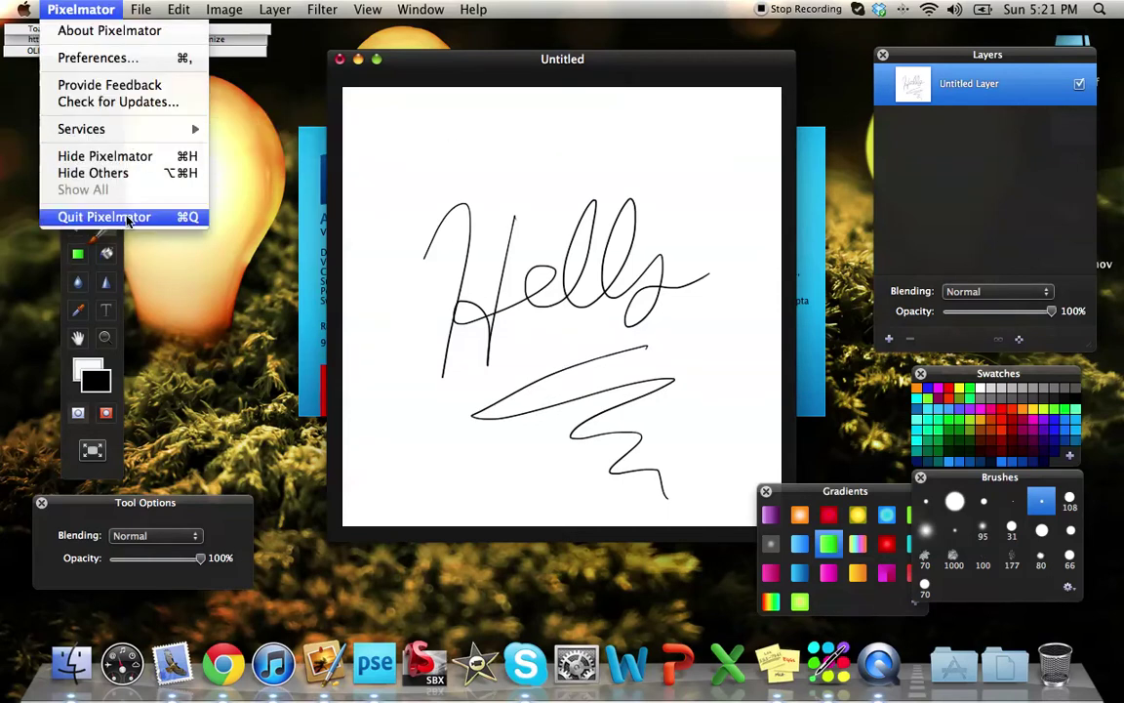
pyautogui.click(125, 215)
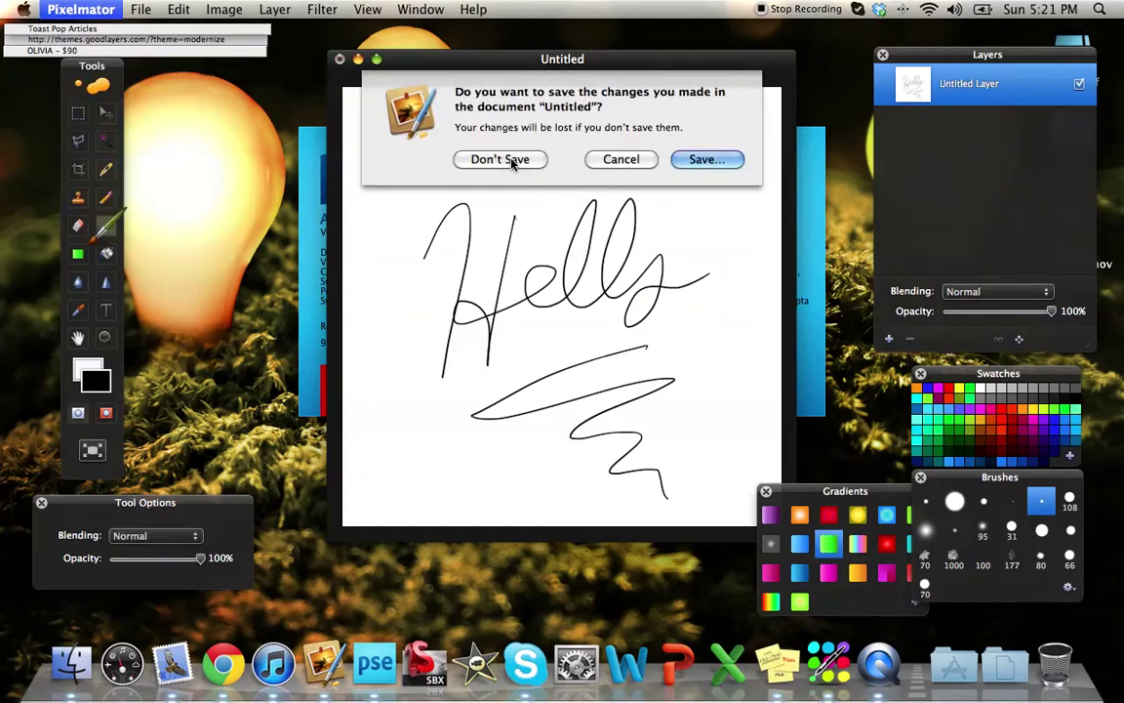
pyautogui.click(513, 158)
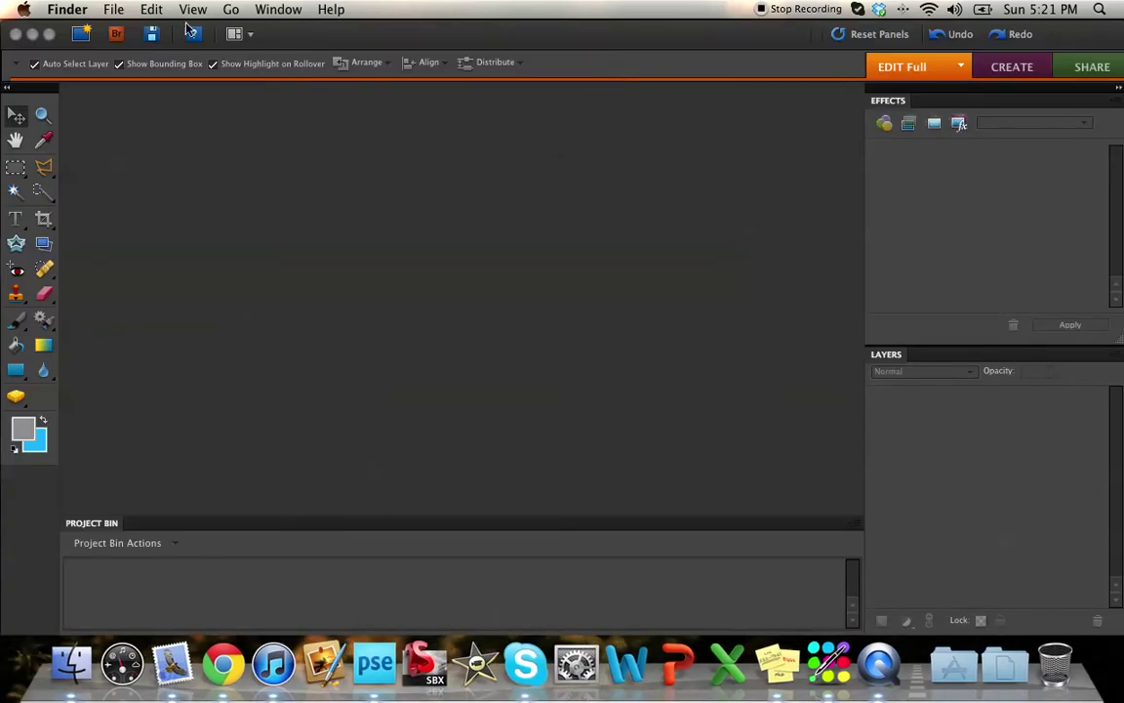
# Step: Dismiss the stray menu and bring Photoshop Elements to the front
pyautogui.click(113, 9)
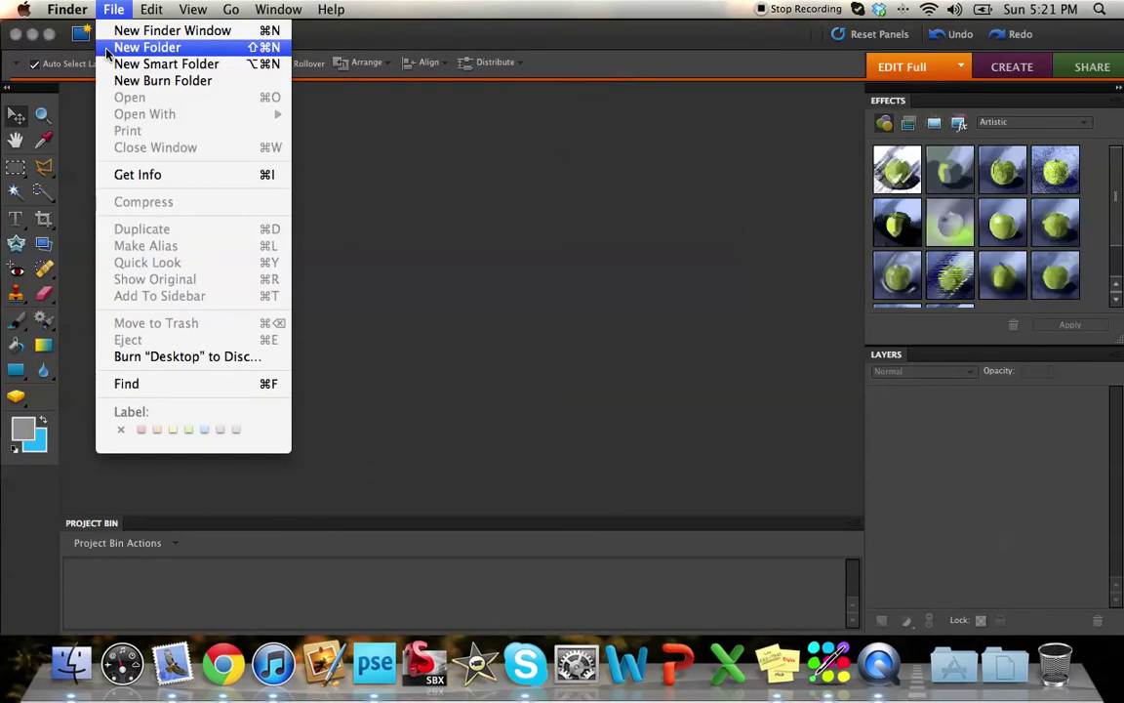
pyautogui.click(113, 11)
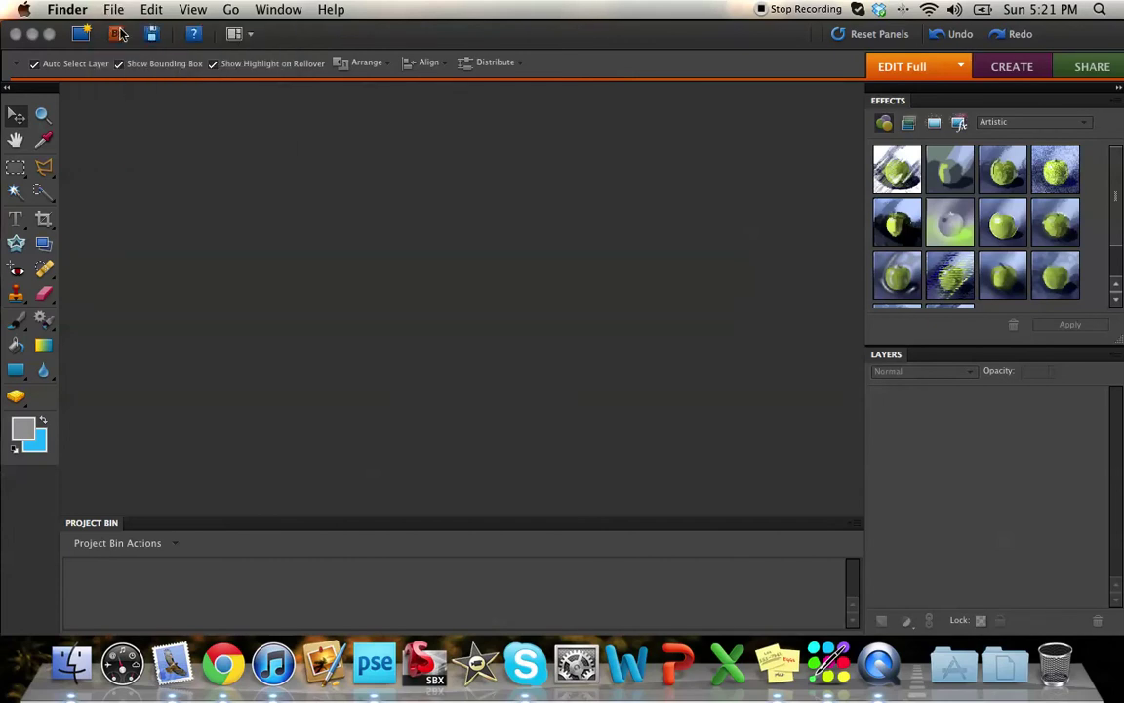
pyautogui.click(314, 29)
# Step: Create a new blank file measured in pixels, 500 wide by 500 high
pyautogui.click(203, 9)
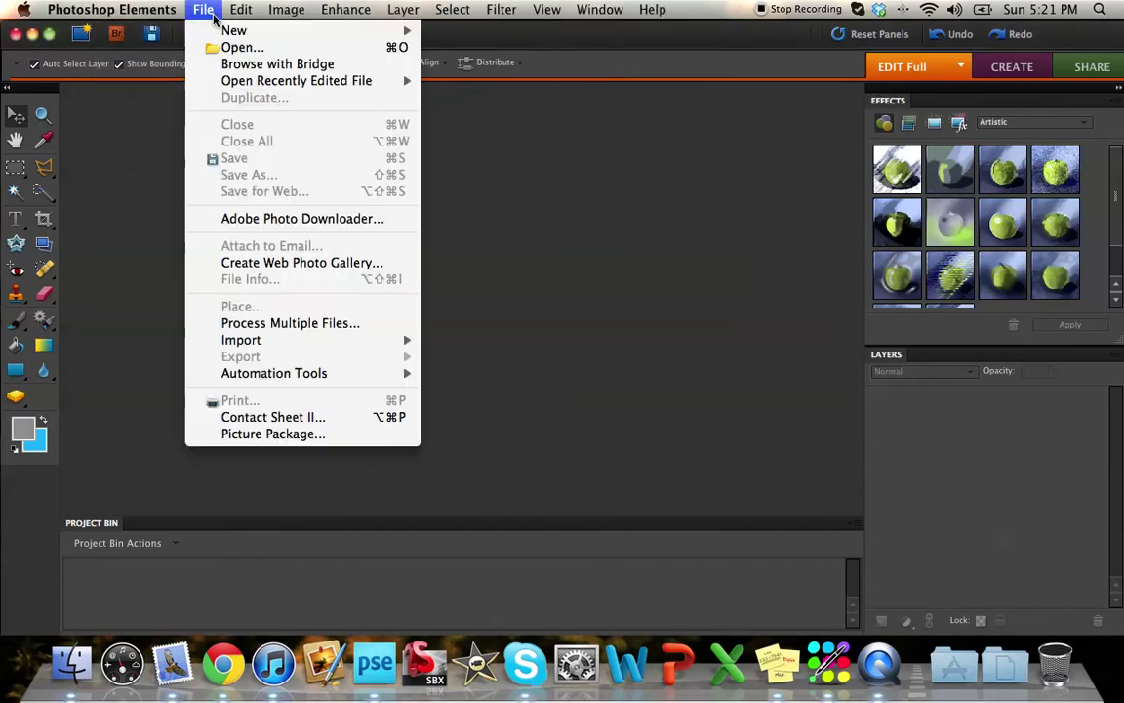
pyautogui.moveTo(292, 30)
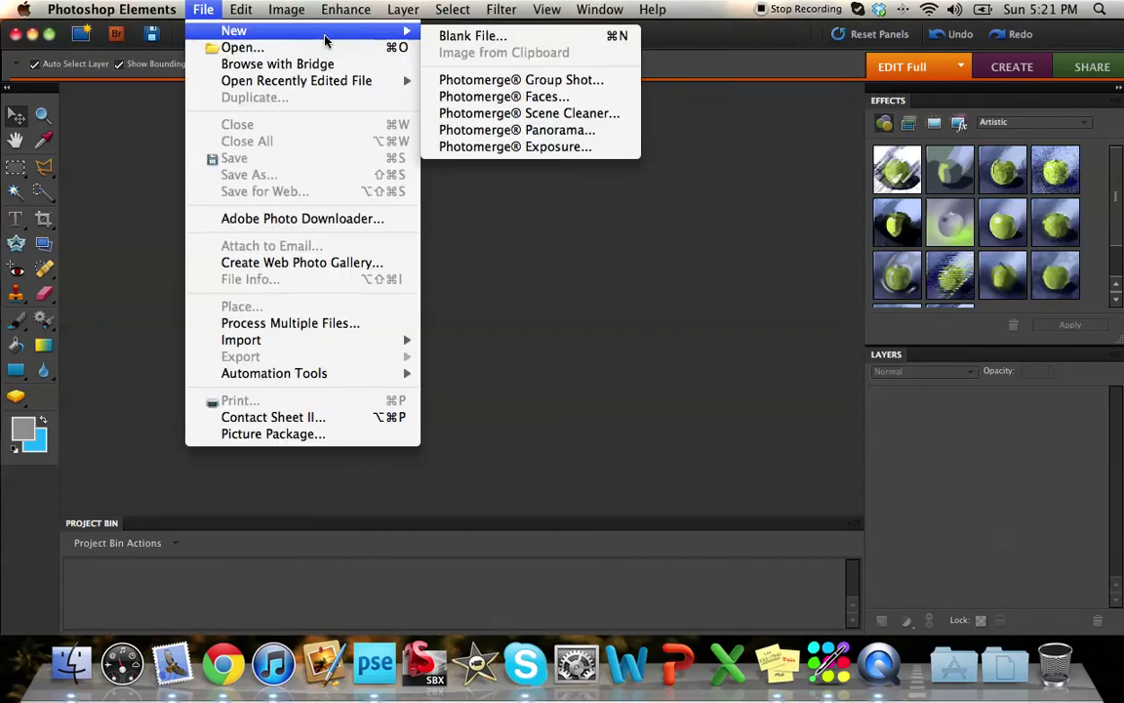
pyautogui.click(501, 37)
pyautogui.click(593, 260)
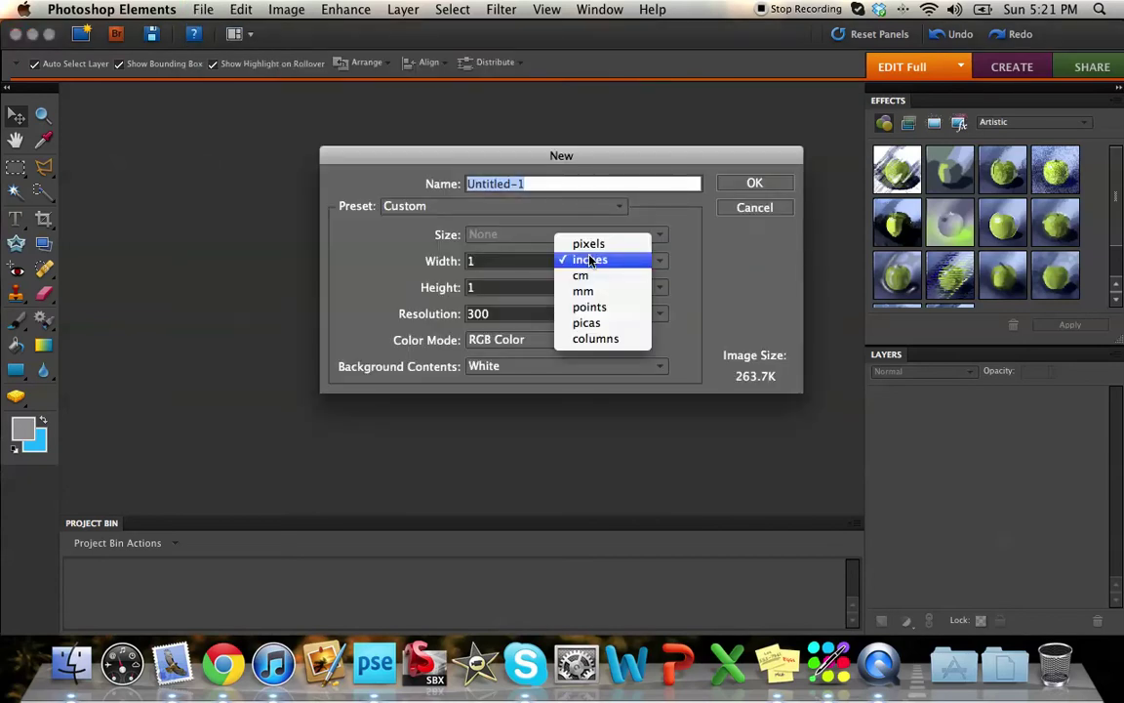
pyautogui.click(586, 243)
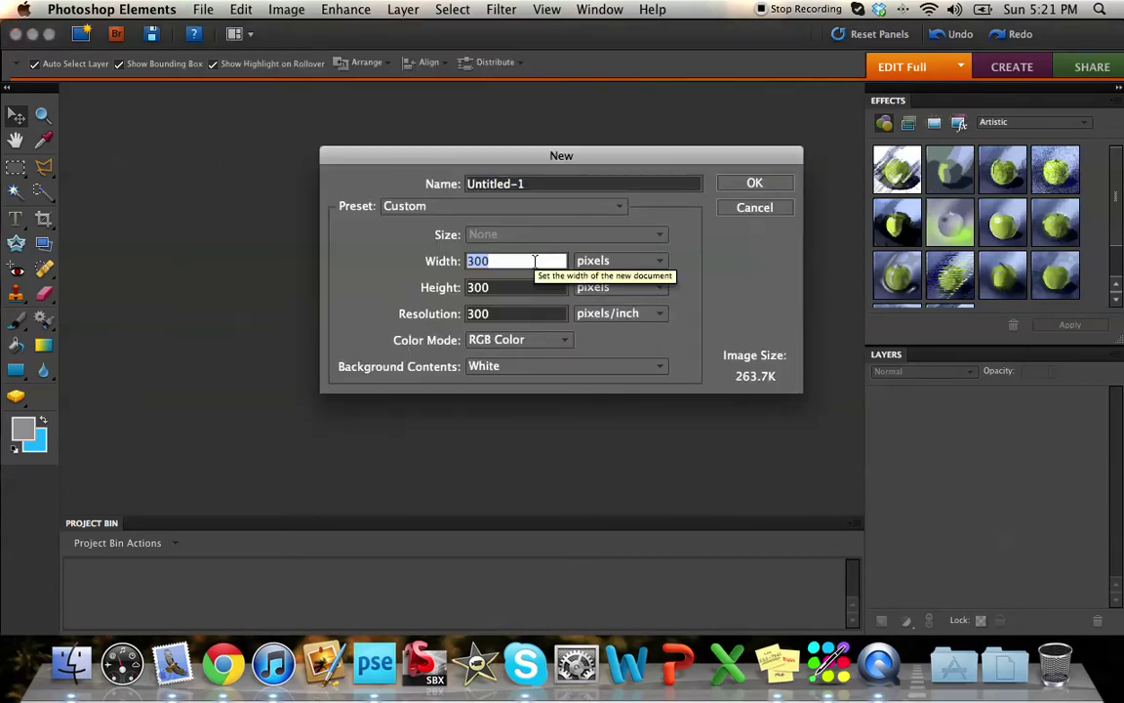
pyautogui.write('500')
pyautogui.press('Tab')
pyautogui.write('500')
pyautogui.press('Return')
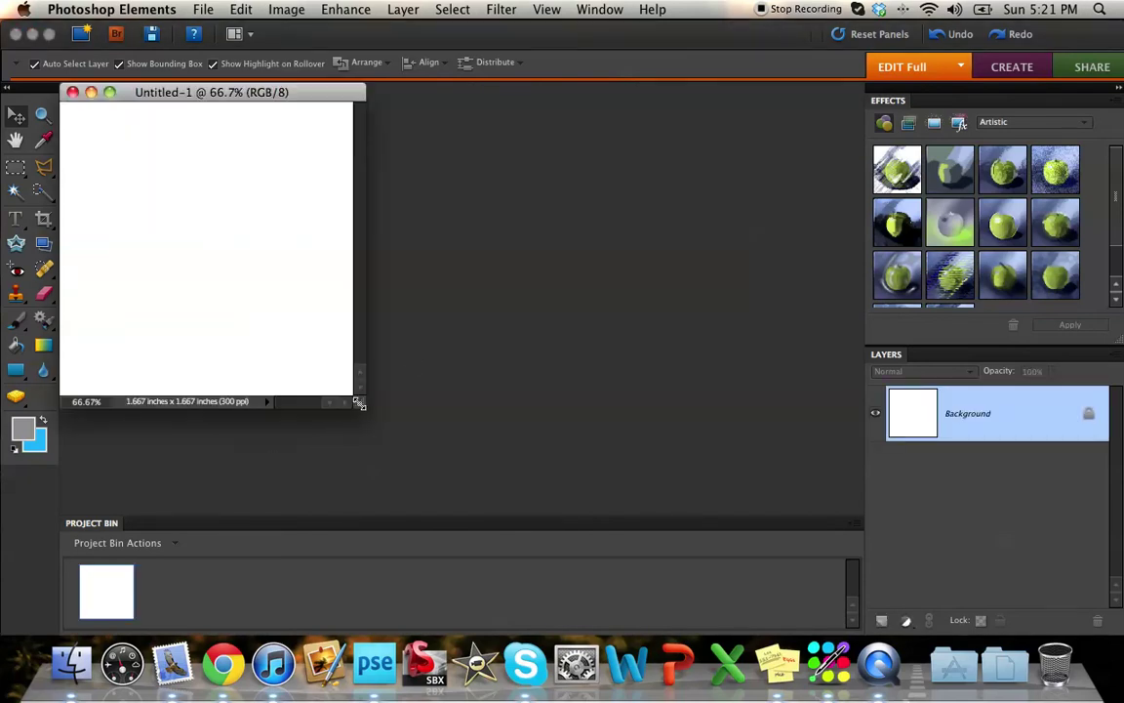
# Step: Enlarge the document window and handwrite a signature on the canvas with the brush
pyautogui.moveTo(360, 403); pyautogui.dragTo(611, 457)
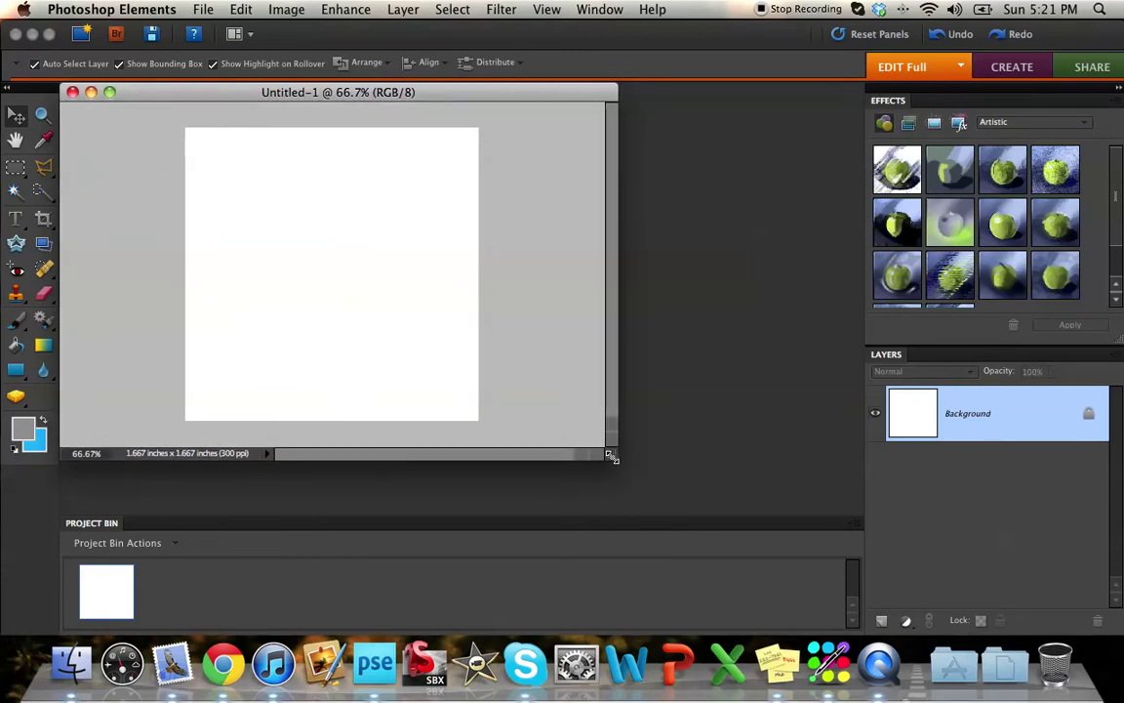
pyautogui.click(17, 326)
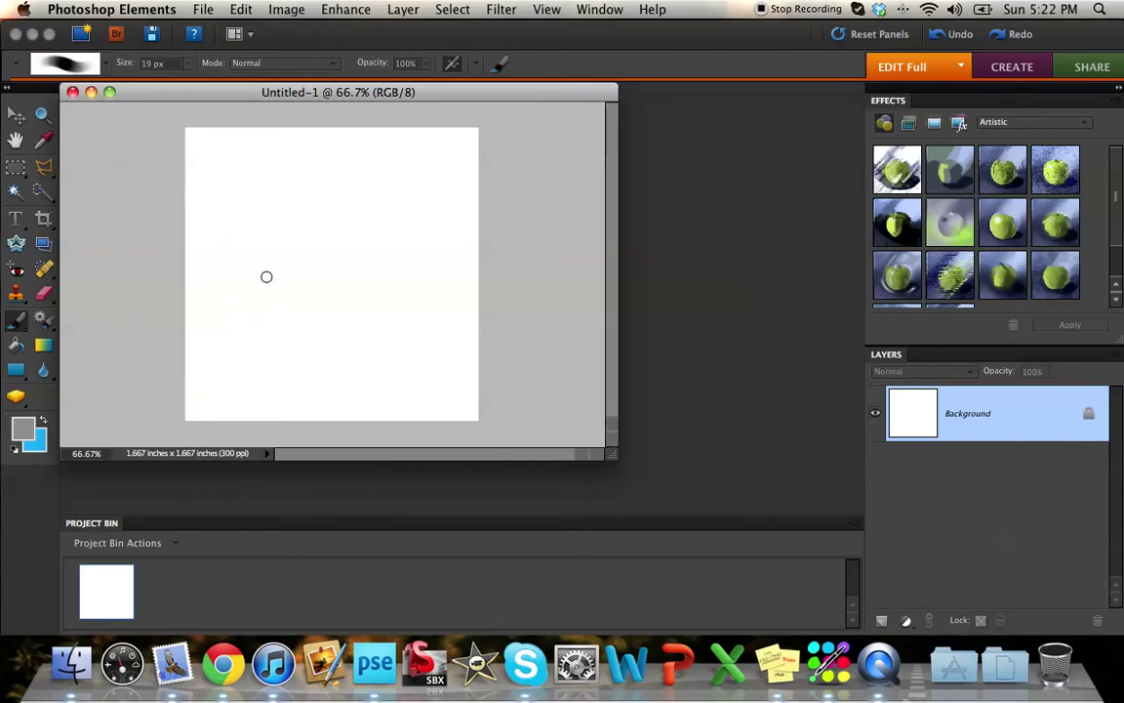
pyautogui.moveTo(280, 264)
pyautogui.mouseDown()
pyautogui.moveTo(233, 374)
pyautogui.moveTo(299, 254)
pyautogui.moveTo(318, 269)
pyautogui.moveTo(322, 349)
pyautogui.moveTo(390, 314)
pyautogui.mouseUp()
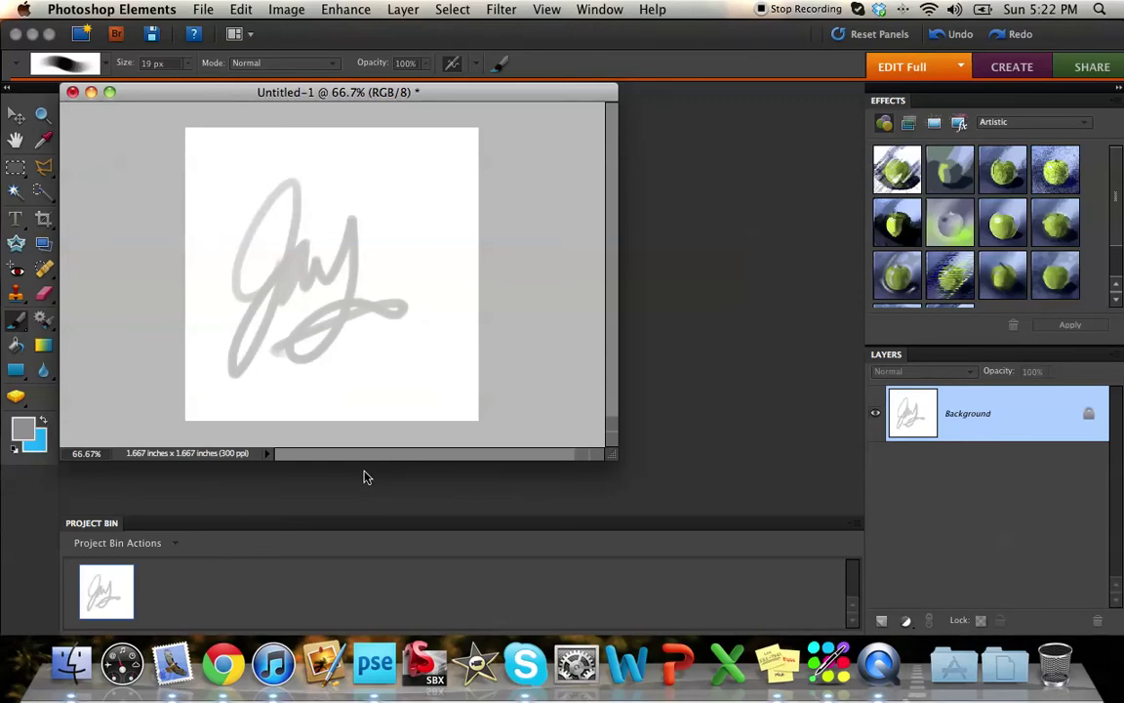
# Step: Quit Photoshop Elements, choosing Don't Save for the unsaved drawing
pyautogui.click(100, 8)
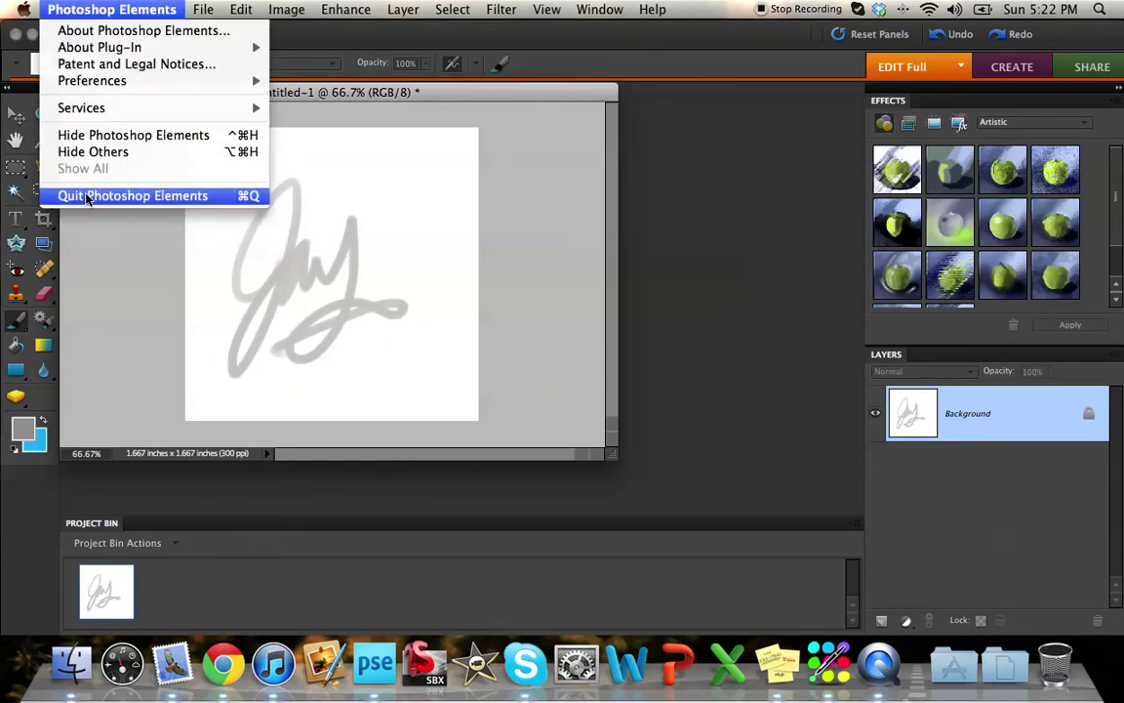
pyautogui.click(89, 193)
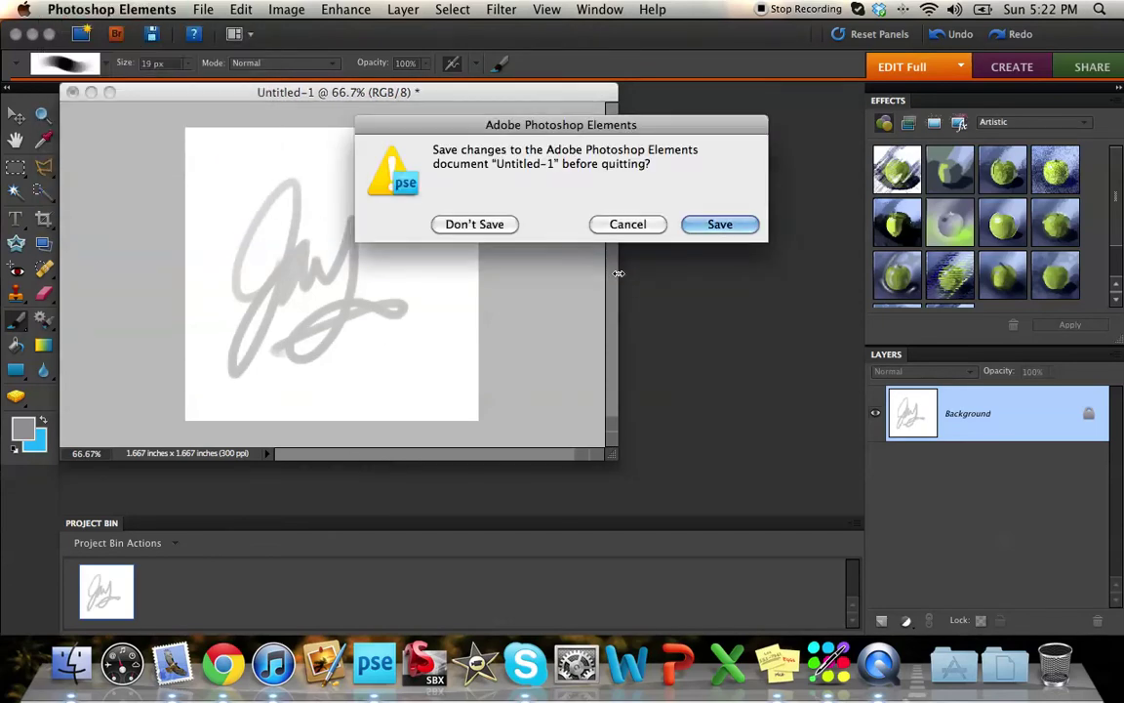
pyautogui.click(497, 224)
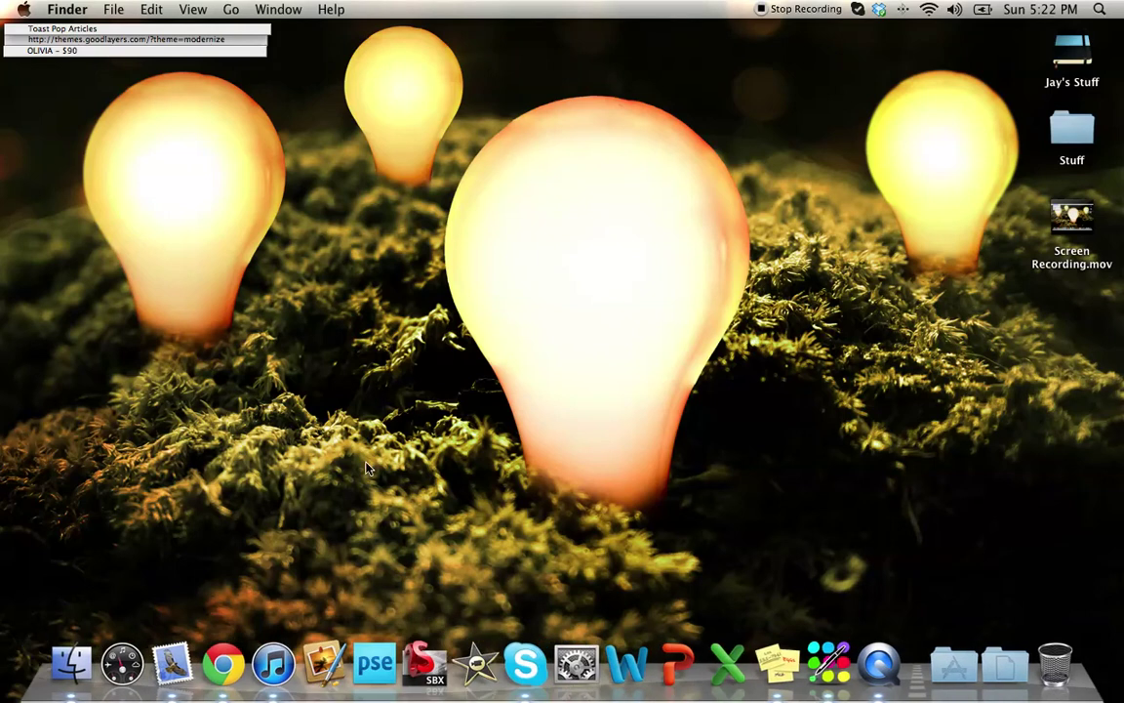
# Step: Open Bamboo Dock, test two strokes in the Draw to Hide area, then launch Bamboo Paper
pyautogui.click(838, 673)
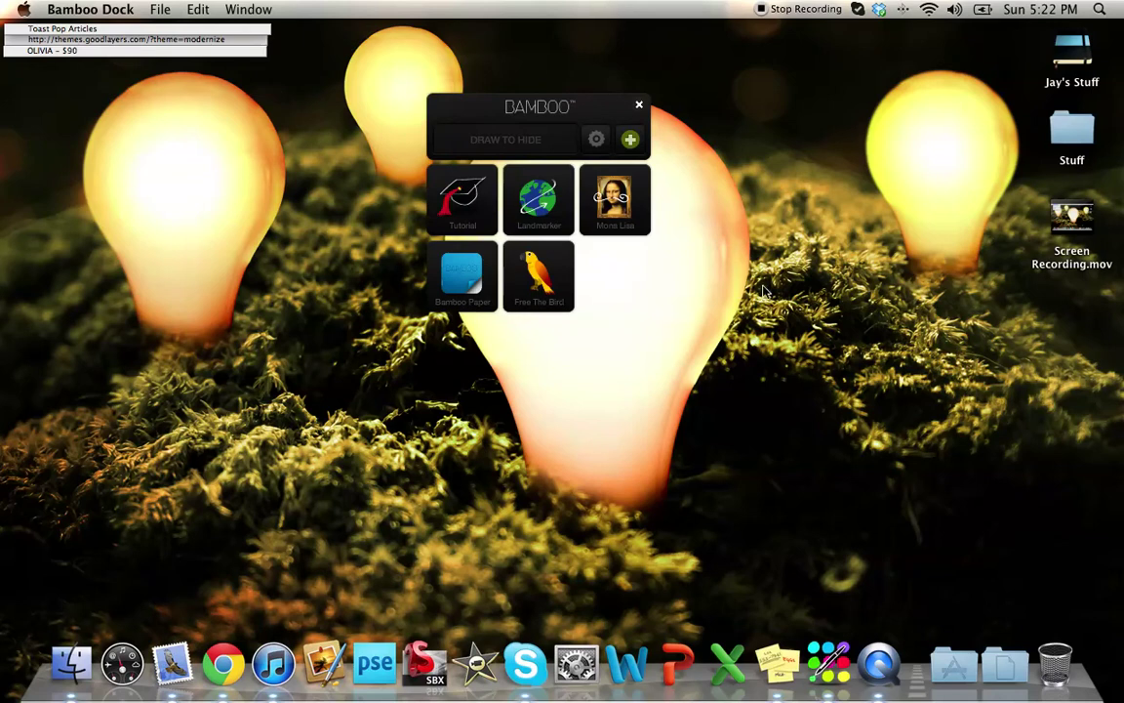
pyautogui.moveTo(455, 136)
pyautogui.mouseDown()
pyautogui.moveTo(541, 123)
pyautogui.moveTo(622, 118)
pyautogui.mouseUp()
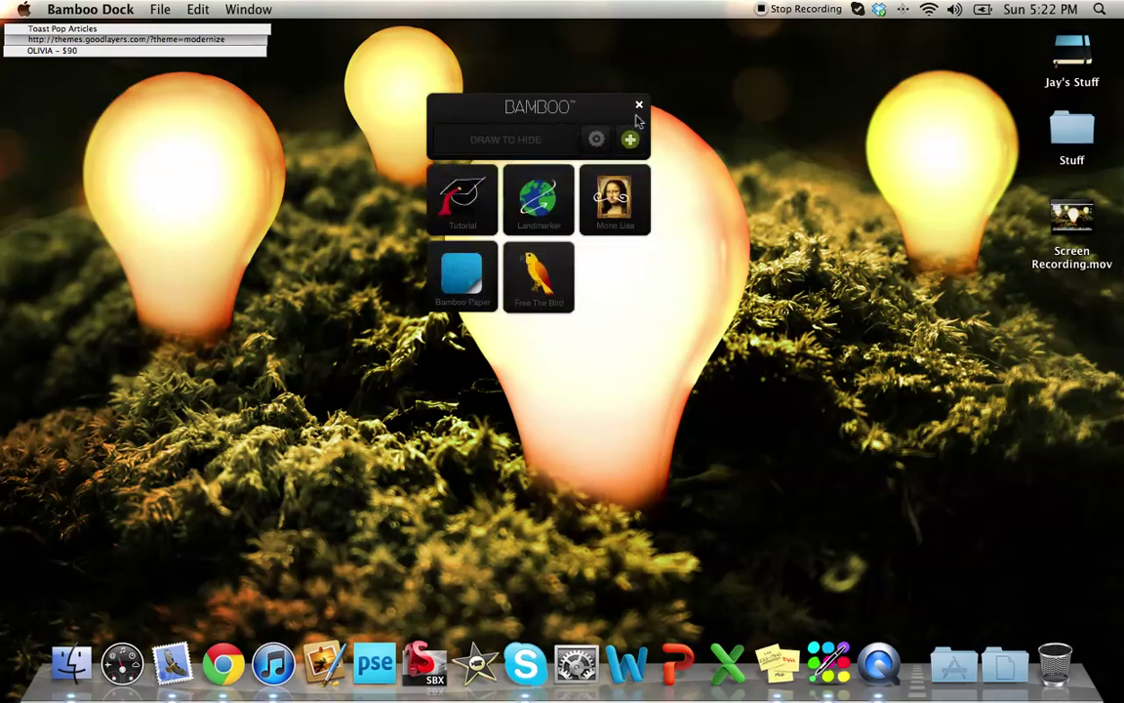
pyautogui.moveTo(430, 122); pyautogui.dragTo(561, 122)
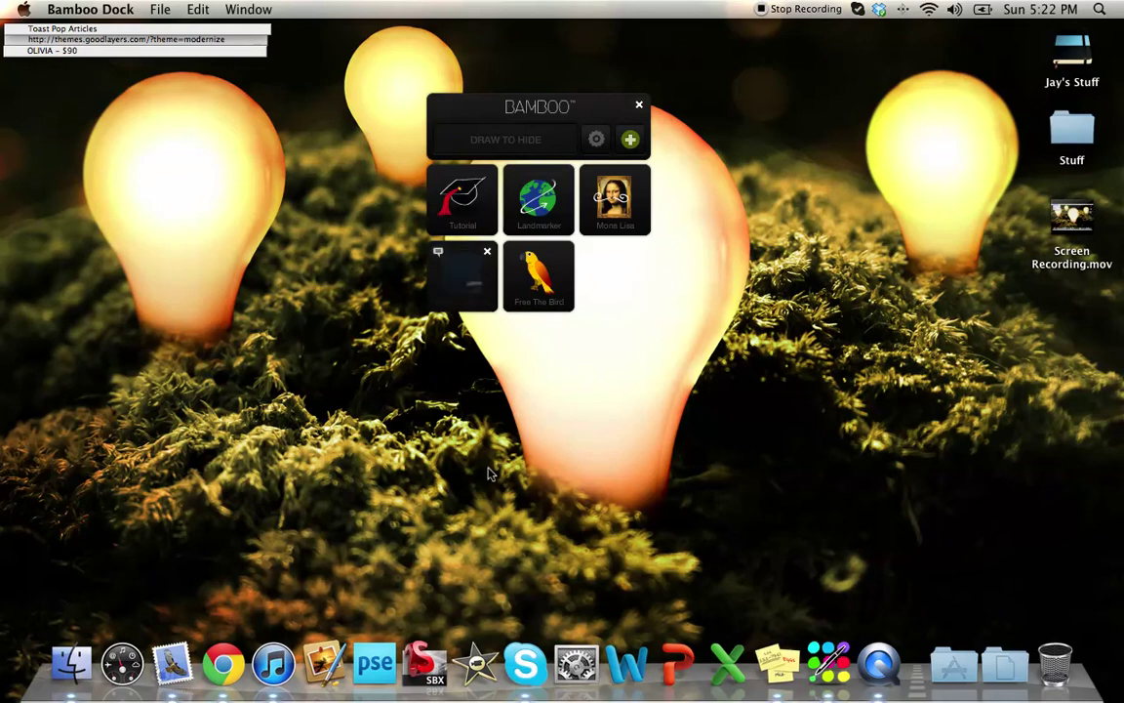
pyautogui.click(455, 283)
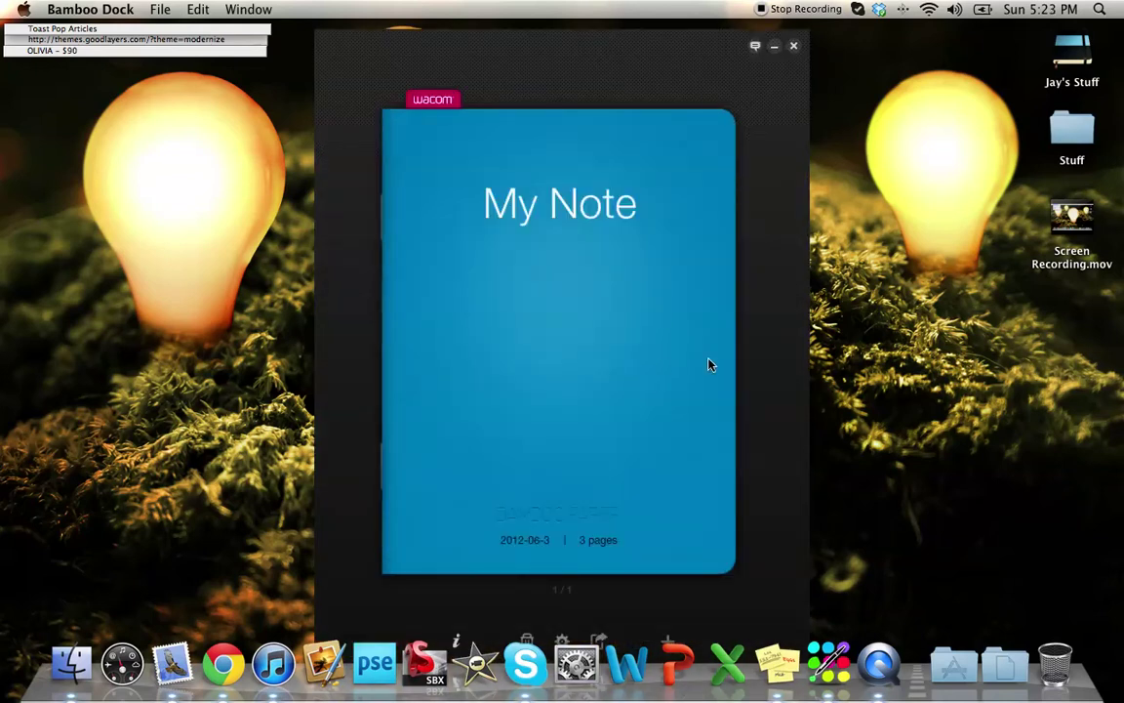
# Step: Open the My Note notebook, handwrite 2+2=4, and highlight it in blue
pyautogui.click(653, 486)
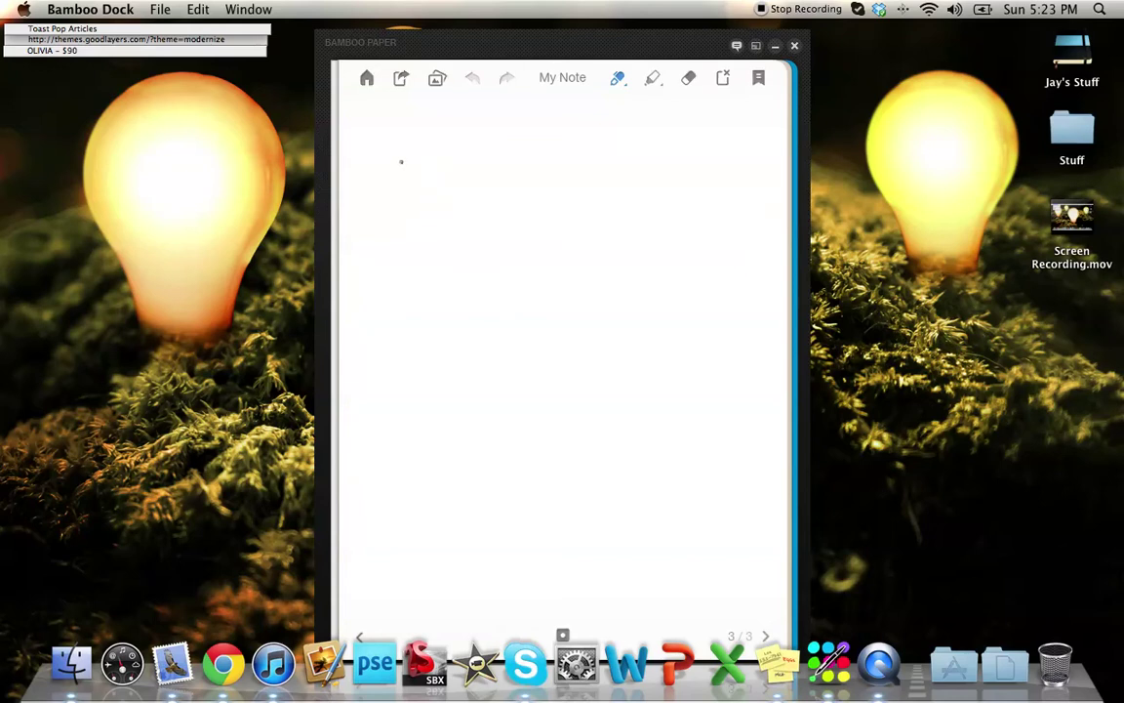
pyautogui.moveTo(423, 179)
pyautogui.mouseDown()
pyautogui.moveTo(438, 139)
pyautogui.moveTo(461, 176)
pyautogui.mouseUp()
pyautogui.moveTo(499, 122); pyautogui.dragTo(499, 180)
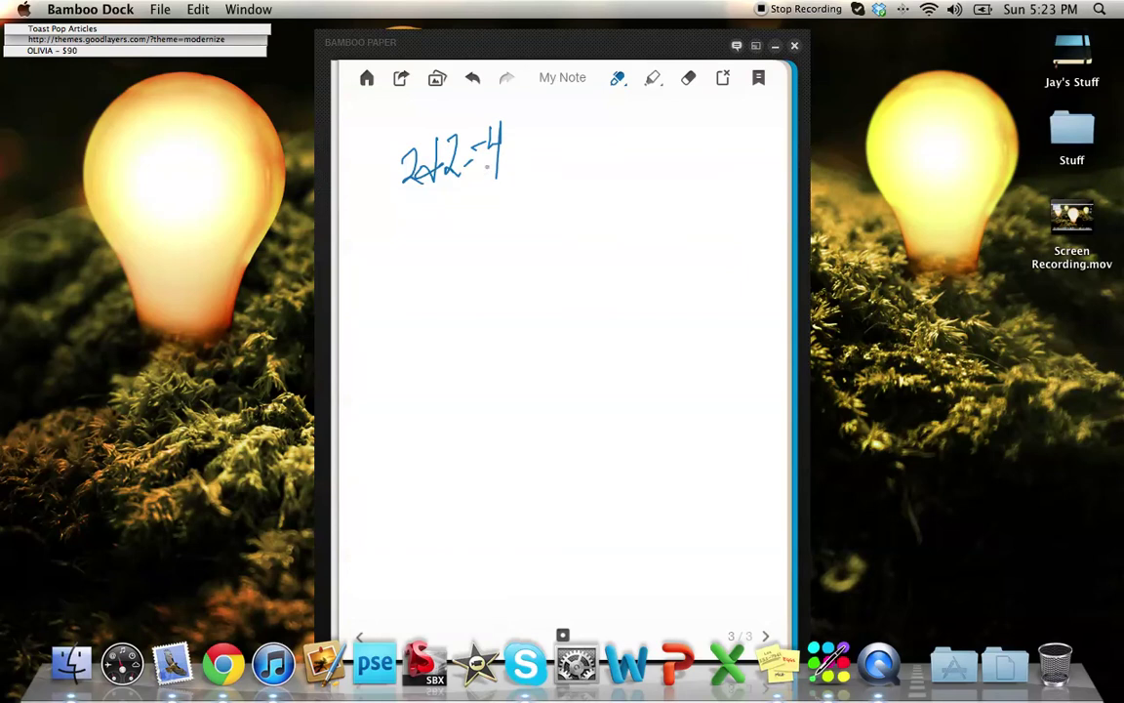
pyautogui.click(653, 77)
pyautogui.moveTo(403, 176)
pyautogui.mouseDown()
pyautogui.moveTo(435, 146)
pyautogui.moveTo(421, 172)
pyautogui.moveTo(508, 159)
pyautogui.moveTo(480, 113)
pyautogui.moveTo(405, 106)
pyautogui.mouseUp()
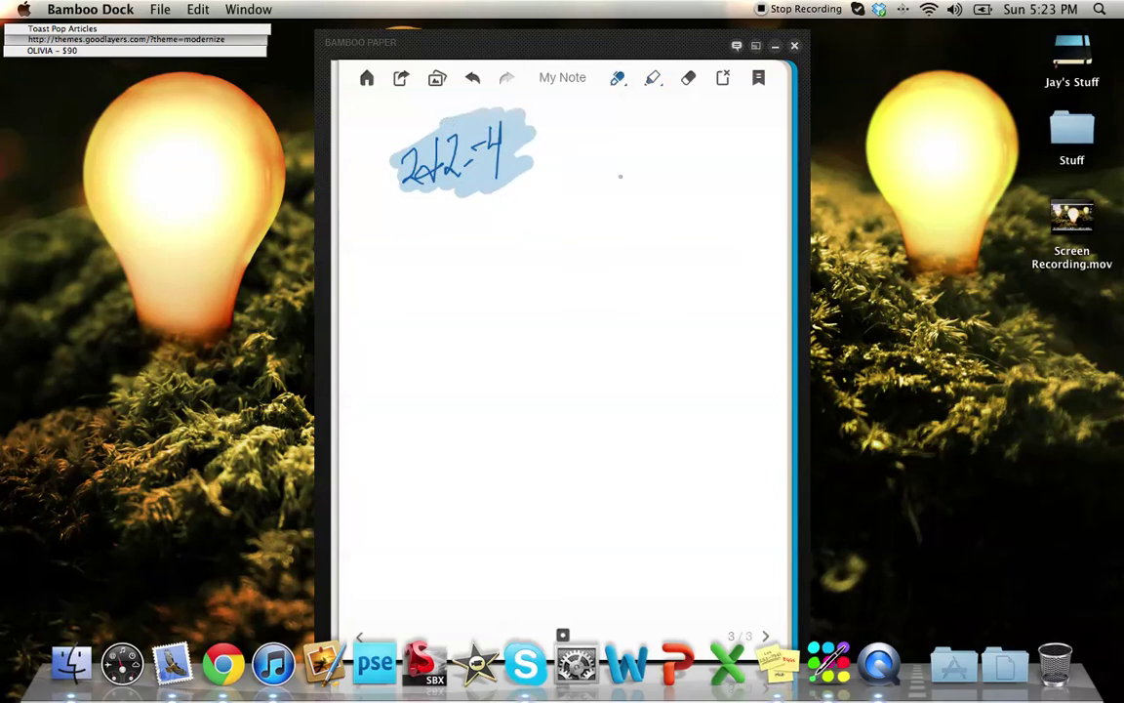
# Step: Set the pen to medium width black
pyautogui.click(617, 82)
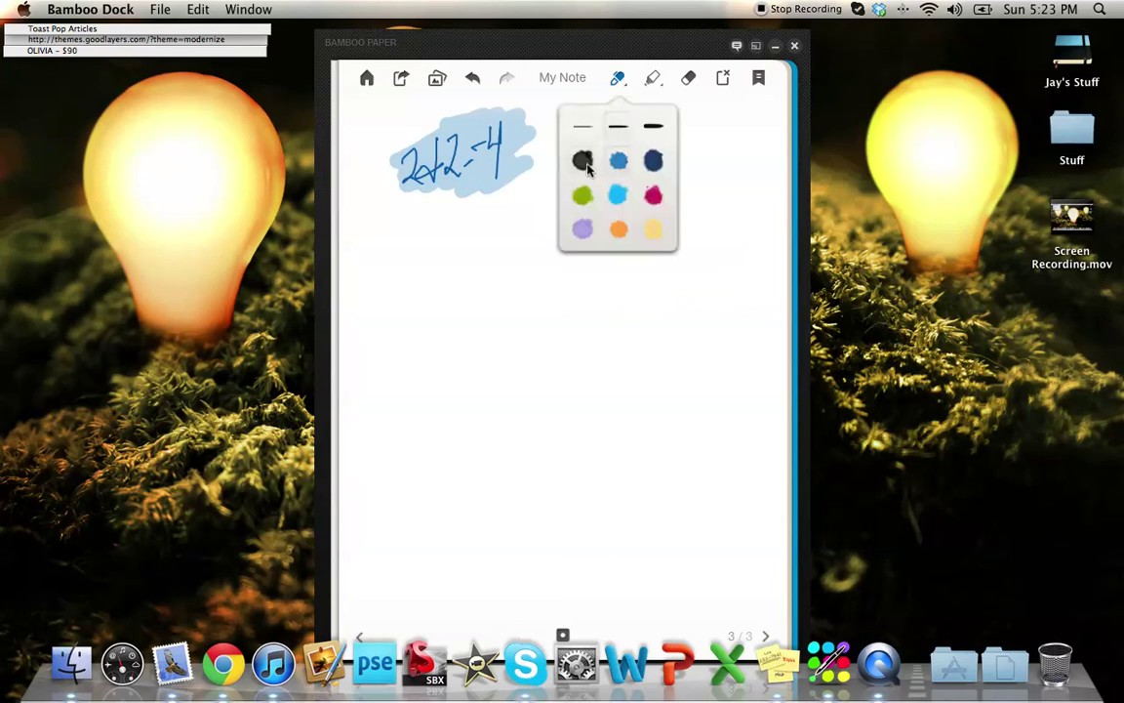
pyautogui.click(621, 128)
pyautogui.click(635, 68)
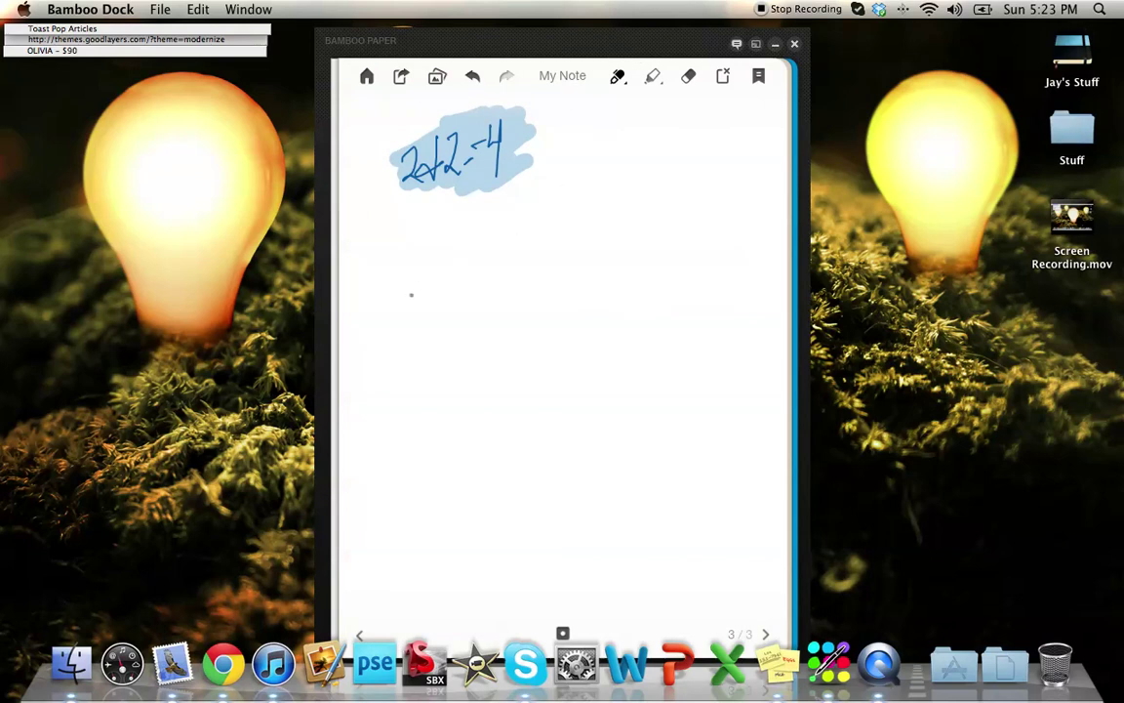
# Step: Handwrite the list lines '- List 2', '- List 3' and '- Homework' below the equation
pyautogui.moveTo(387, 291); pyautogui.dragTo(414, 288)
pyautogui.moveTo(456, 252)
pyautogui.mouseDown()
pyautogui.moveTo(464, 298)
pyautogui.moveTo(532, 255)
pyautogui.moveTo(559, 272)
pyautogui.moveTo(590, 246)
pyautogui.moveTo(595, 286)
pyautogui.mouseUp()
pyautogui.moveTo(376, 383); pyautogui.dragTo(406, 374)
pyautogui.moveTo(456, 326)
pyautogui.mouseDown()
pyautogui.moveTo(452, 375)
pyautogui.moveTo(502, 347)
pyautogui.moveTo(511, 364)
pyautogui.moveTo(553, 341)
pyautogui.moveTo(583, 344)
pyautogui.mouseUp()
pyautogui.moveTo(462, 452)
pyautogui.mouseDown()
pyautogui.moveTo(488, 446)
pyautogui.moveTo(508, 459)
pyautogui.mouseUp()
pyautogui.moveTo(527, 413)
pyautogui.mouseDown()
pyautogui.moveTo(525, 457)
pyautogui.moveTo(533, 438)
pyautogui.moveTo(584, 410)
pyautogui.moveTo(623, 414)
pyautogui.moveTo(687, 385)
pyautogui.moveTo(684, 395)
pyautogui.moveTo(726, 386)
pyautogui.mouseUp()
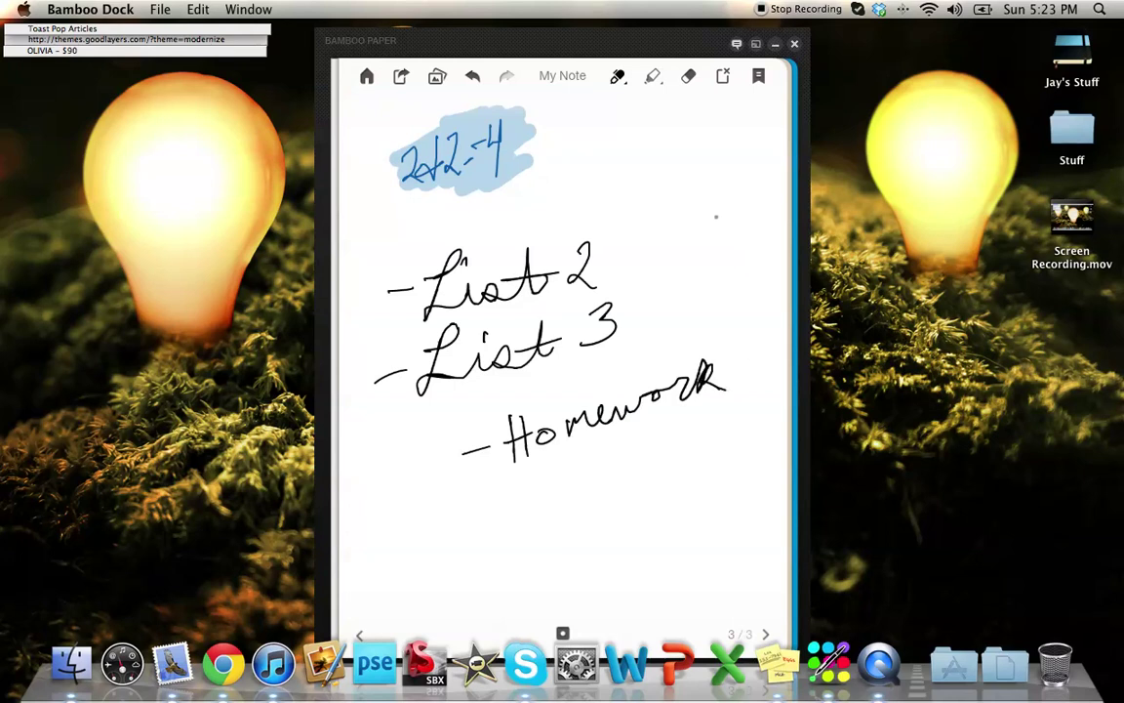
# Step: Switch the highlighter to yellow and highlight the Homework line
pyautogui.click(655, 80)
pyautogui.click(686, 229)
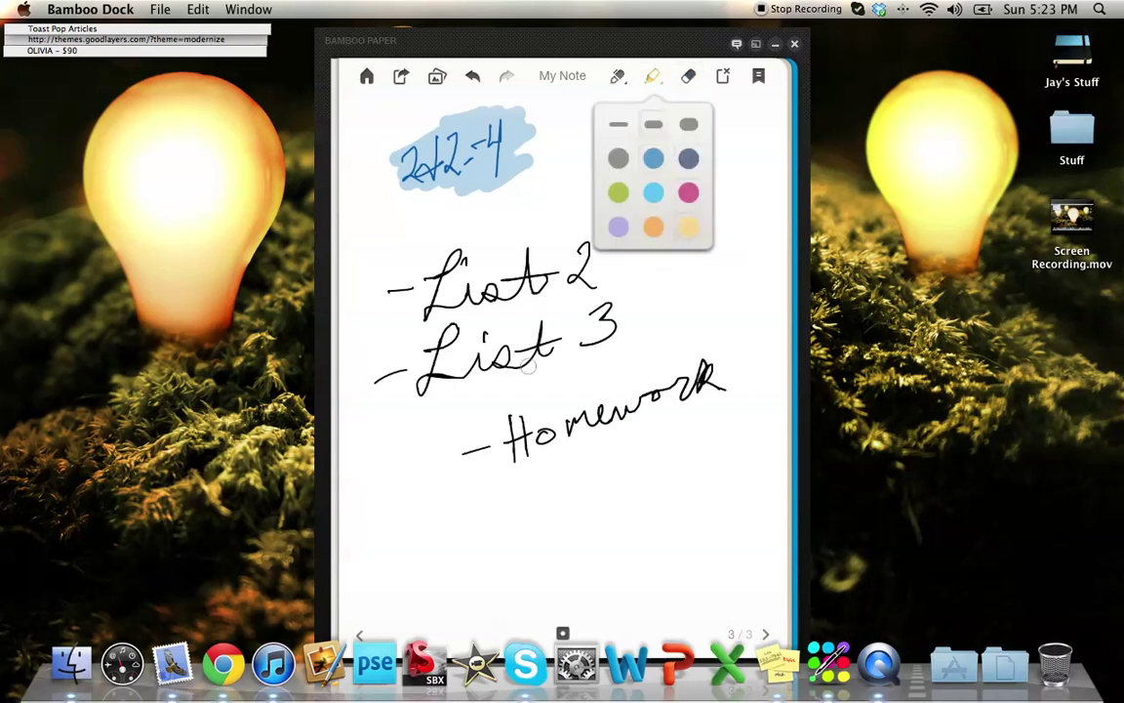
pyautogui.moveTo(461, 468)
pyautogui.mouseDown()
pyautogui.moveTo(495, 436)
pyautogui.moveTo(518, 463)
pyautogui.moveTo(553, 393)
pyautogui.moveTo(546, 455)
pyautogui.moveTo(601, 379)
pyautogui.moveTo(595, 437)
pyautogui.moveTo(642, 379)
pyautogui.moveTo(661, 412)
pyautogui.moveTo(691, 366)
pyautogui.moveTo(723, 393)
pyautogui.mouseUp()
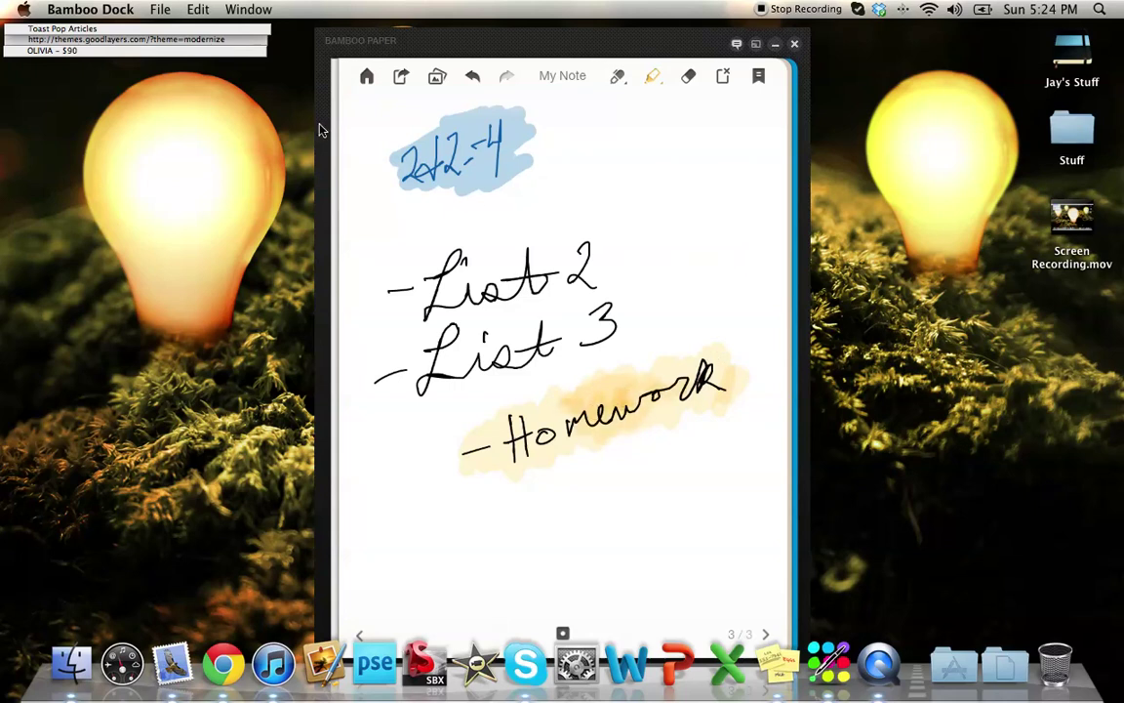
# Step: Close the Bamboo Paper note window, then close the Bamboo Dock launcher panel
pyautogui.click(795, 44)
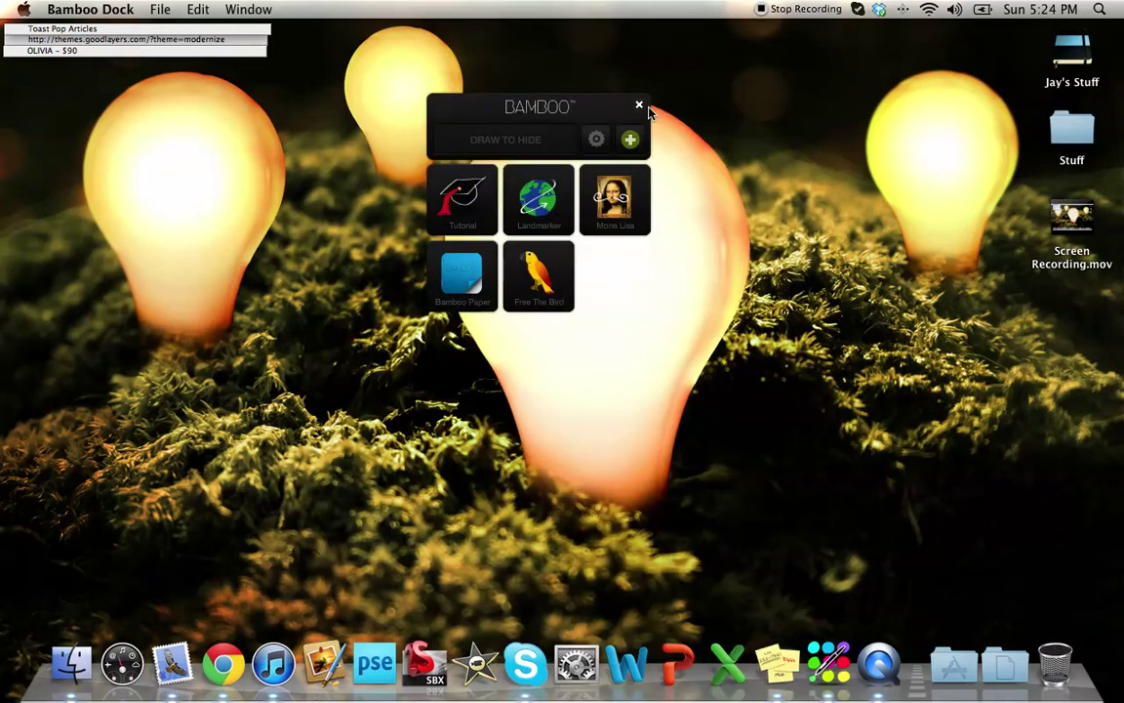
pyautogui.click(639, 105)
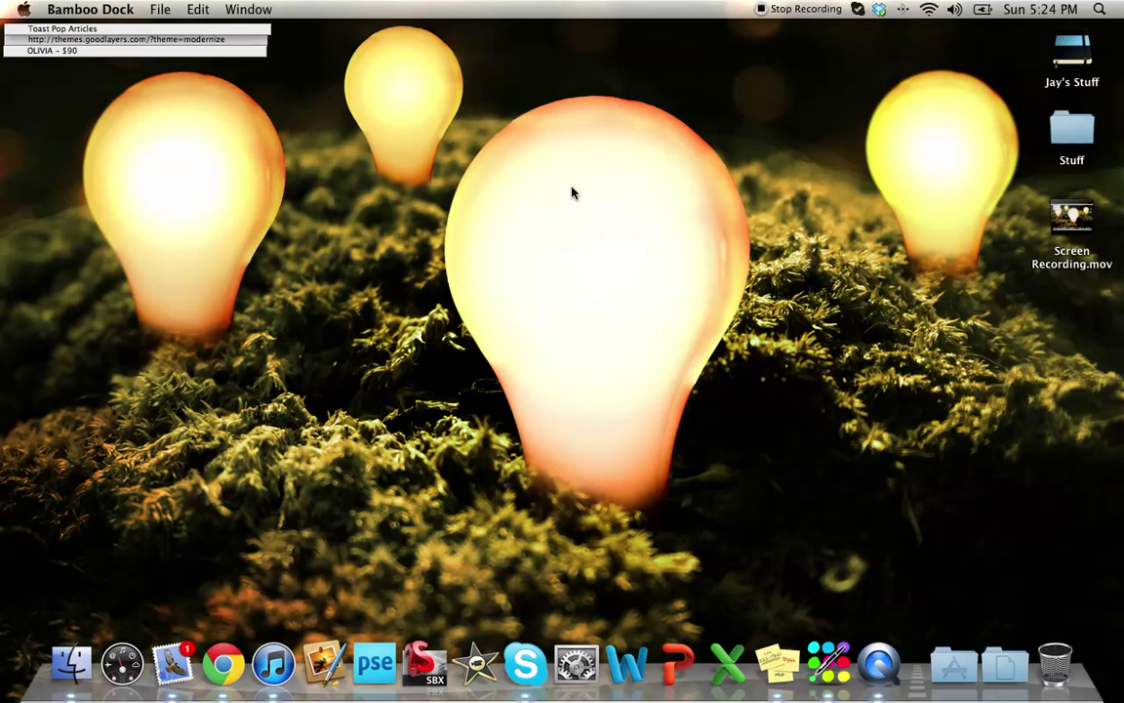
# Step: Open Mail to its Inbox from the Dock, then quit it with Cmd+Q
pyautogui.click(173, 662)
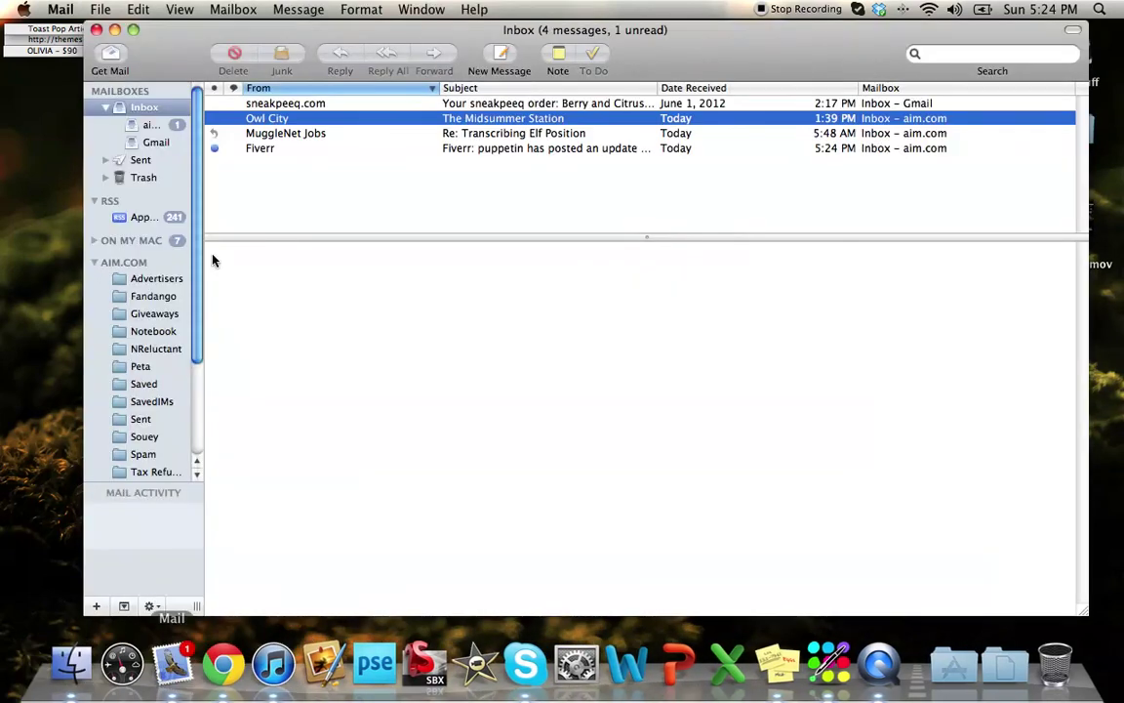
pyautogui.press('super+q')
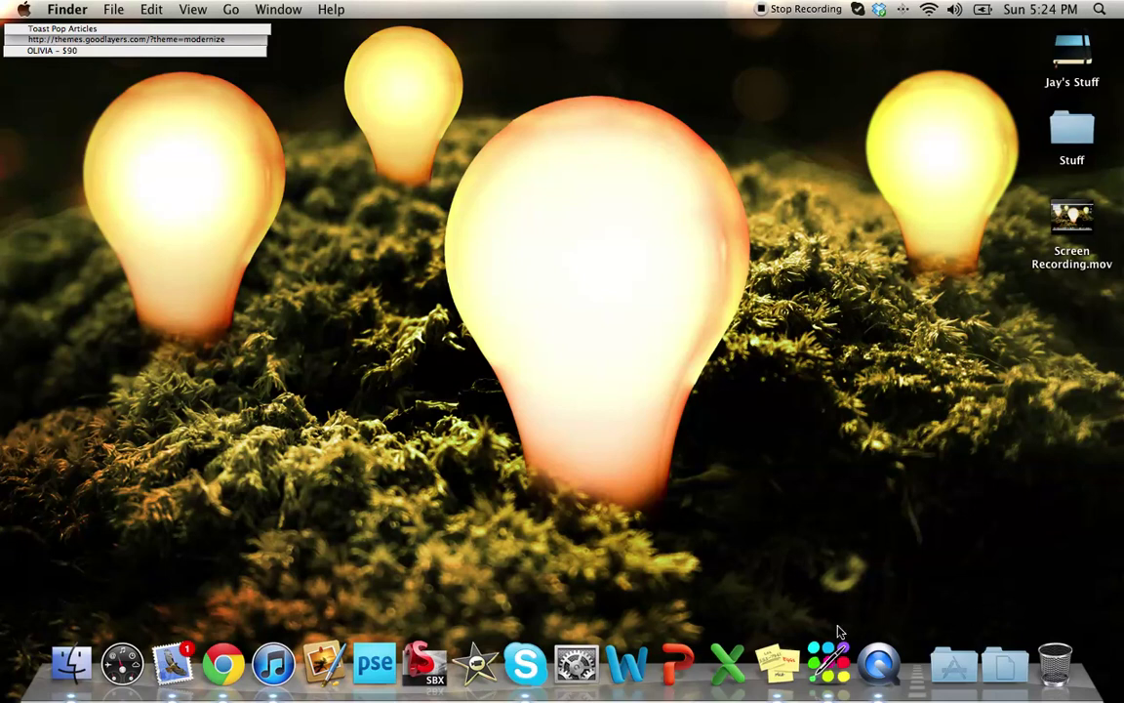
pyautogui.click(828, 661)
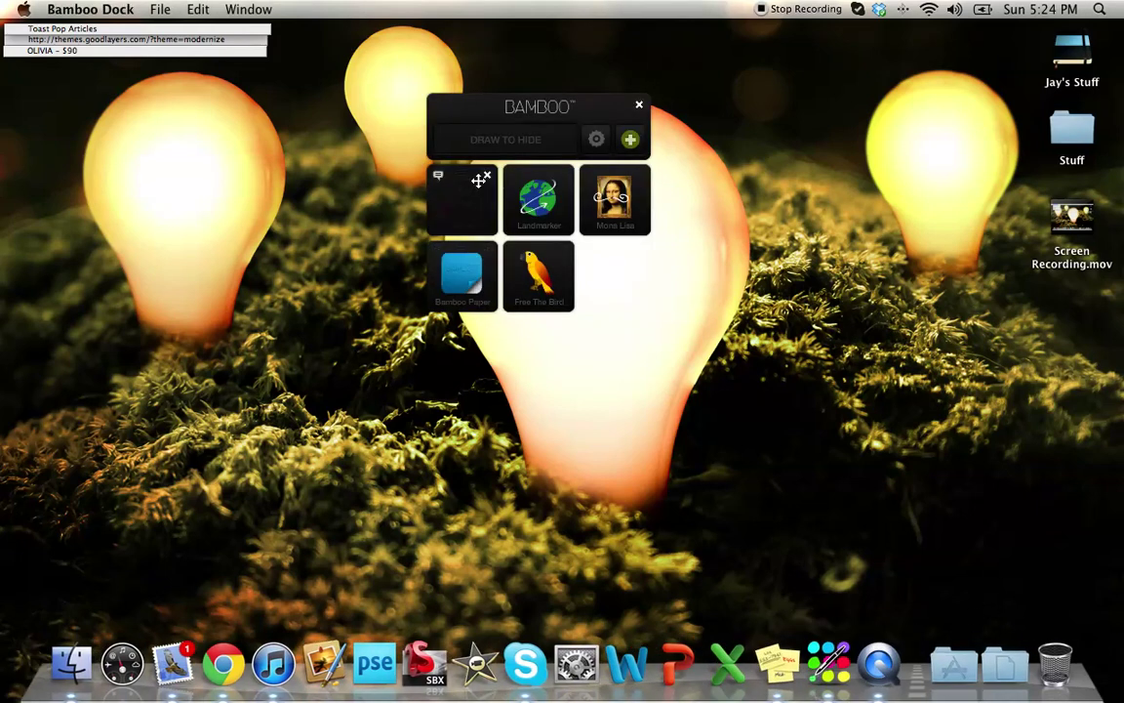
pyautogui.click(639, 107)
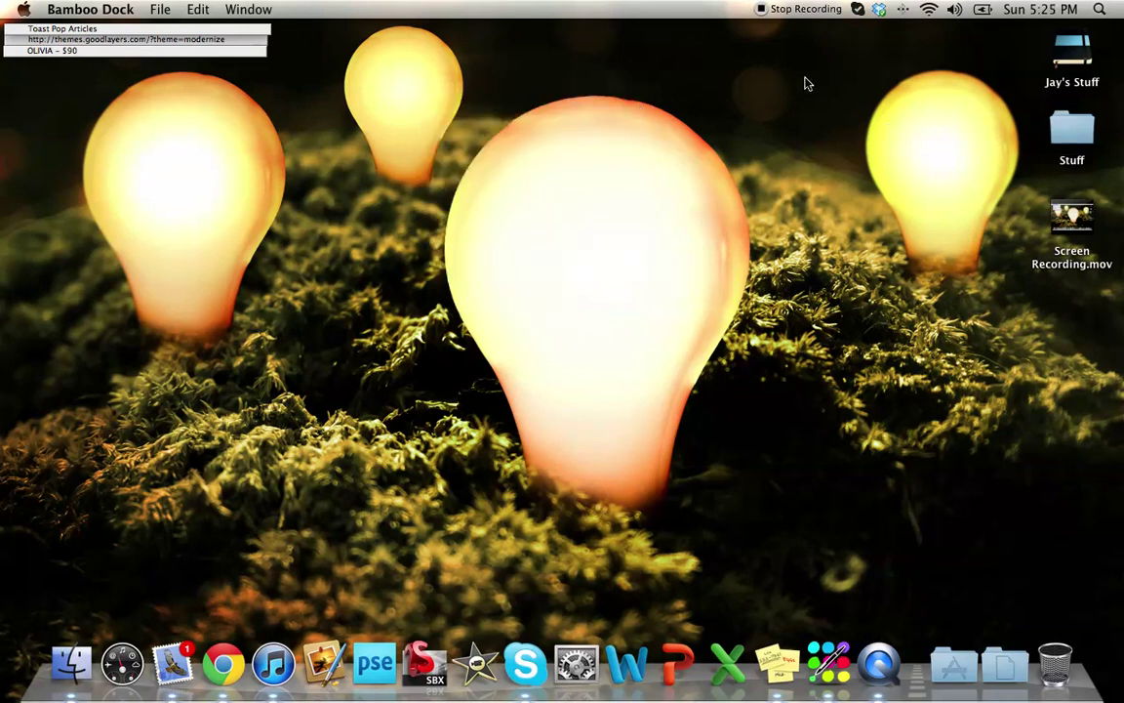